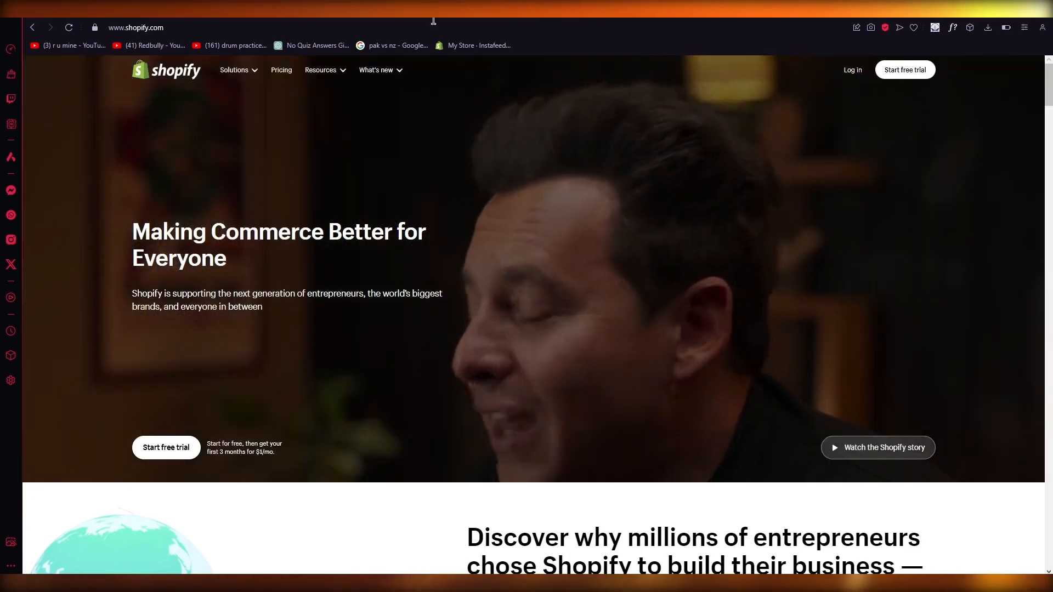
scroll(452, 224, "down", 7)
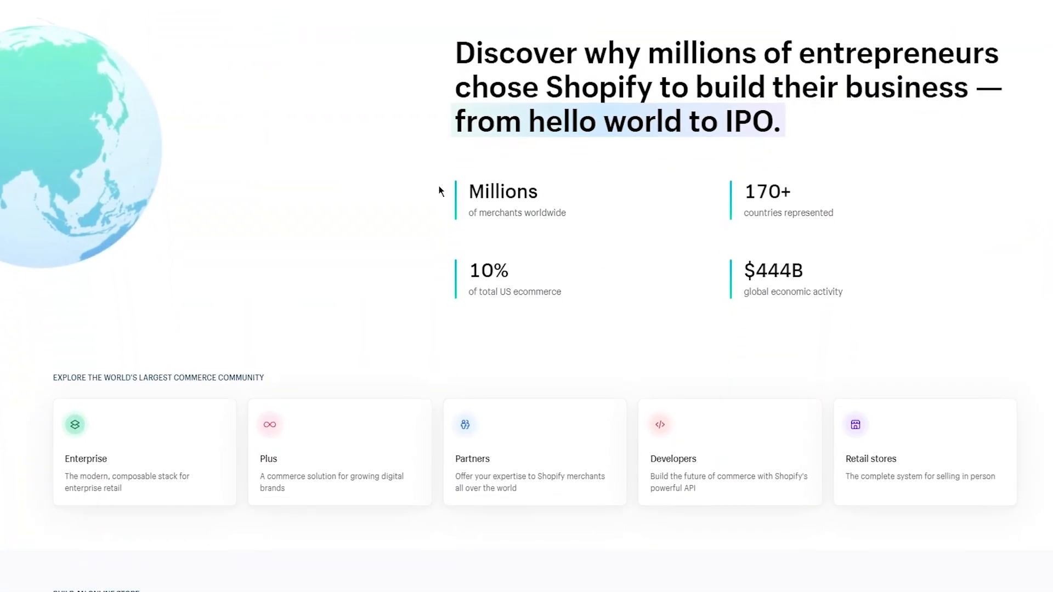
scroll(439, 195, "up", 8)
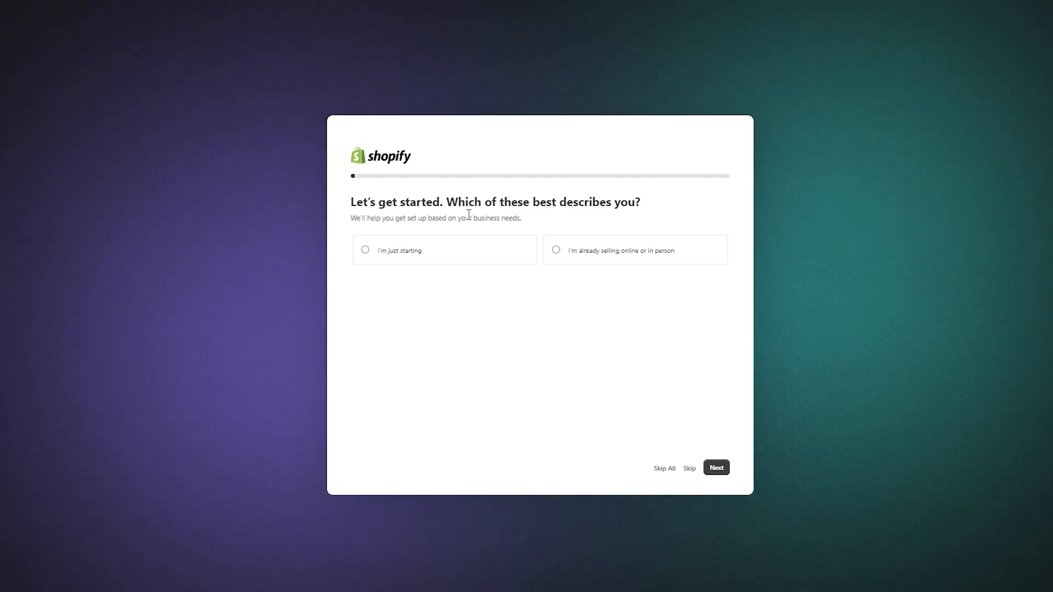
Step: Answer the Shopify setup questions with I'm just starting, An online store and Dropshipping products
left_click(478, 252)
left_click(715, 468)
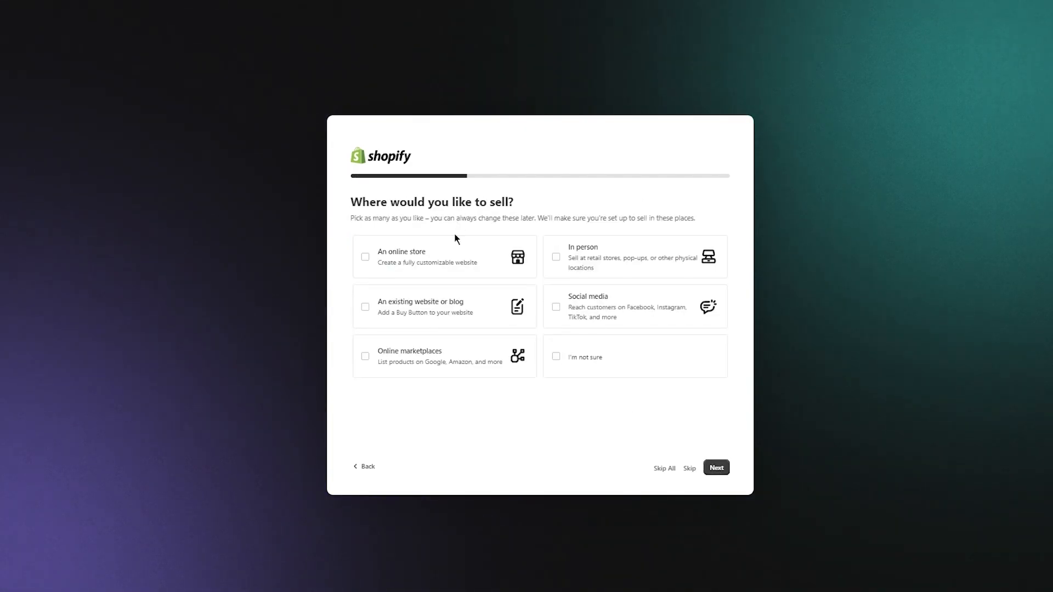
left_click(407, 260)
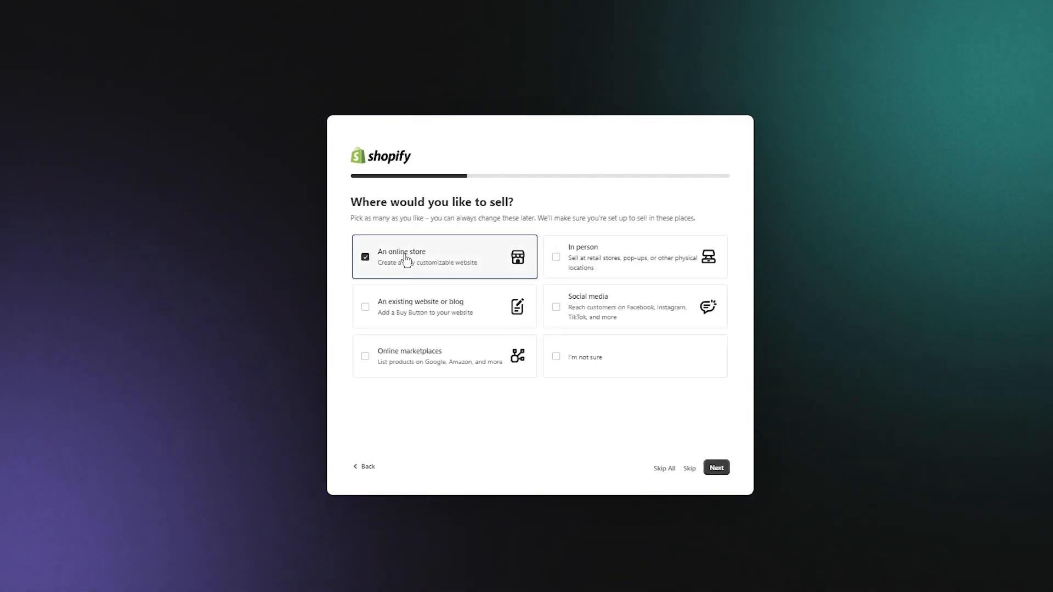
left_click(716, 468)
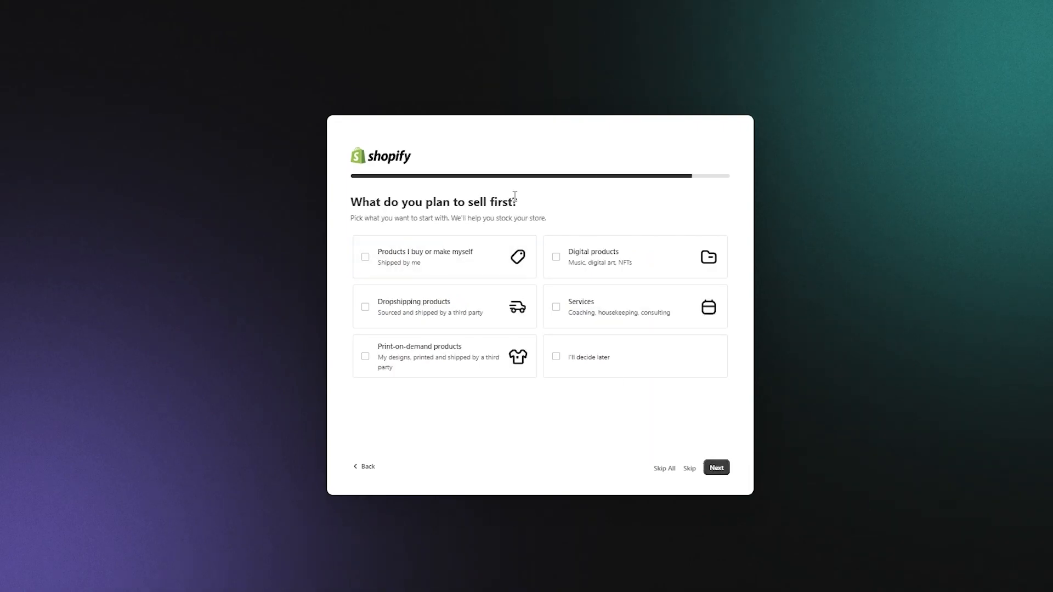
left_click(424, 324)
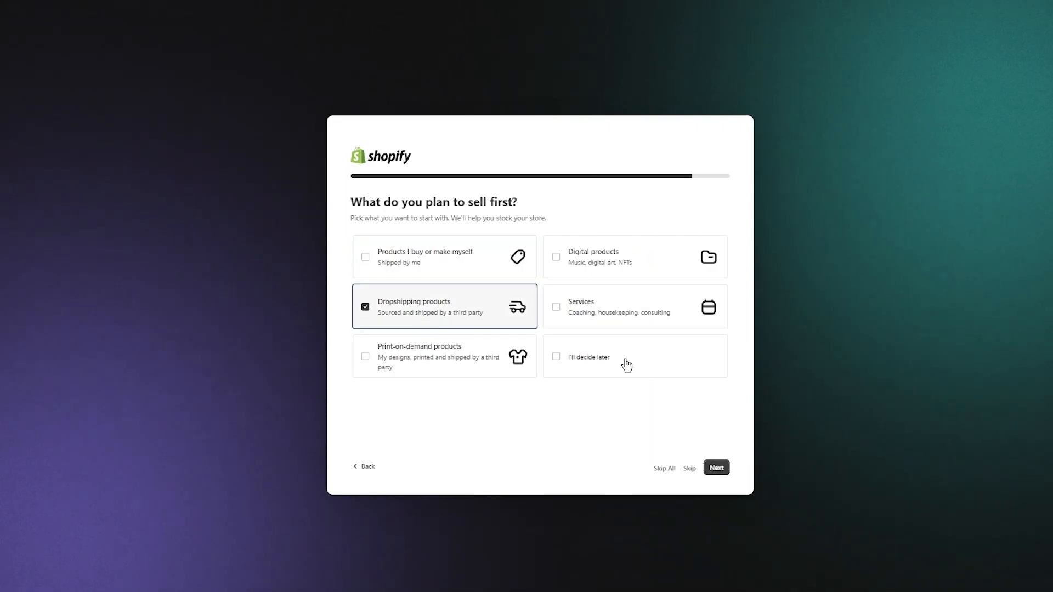
left_click(717, 468)
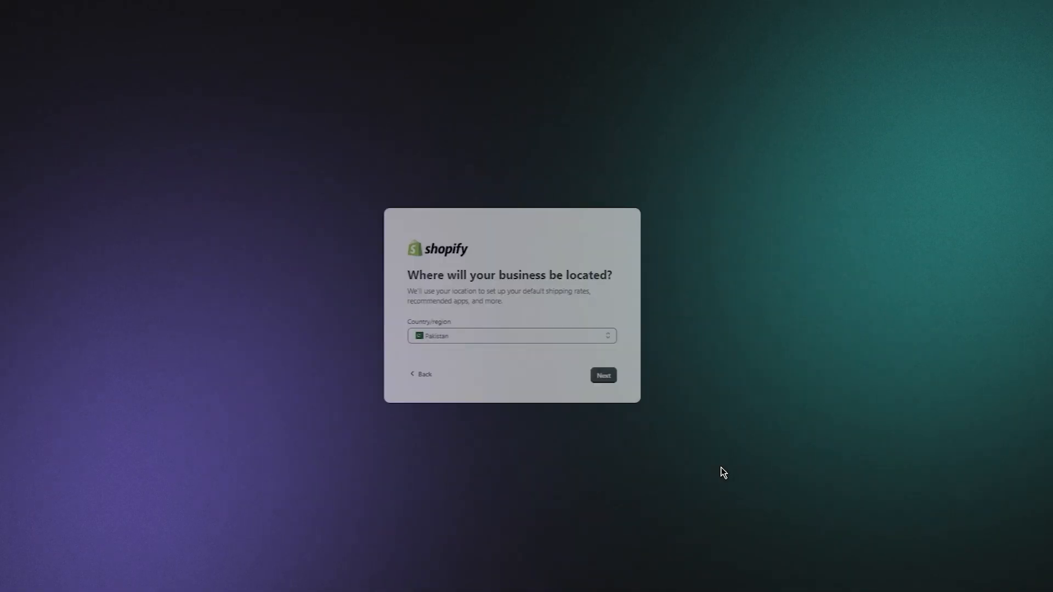
Step: Accept Pakistan as the business location and continue to account creation
left_click_drag(610, 276, 641, 277)
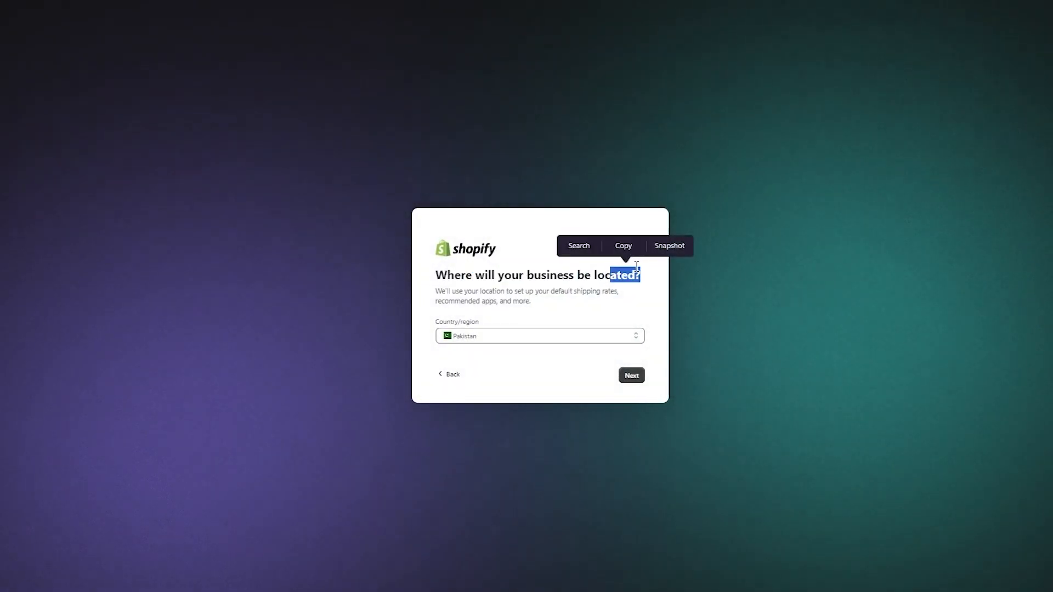
left_click(644, 284)
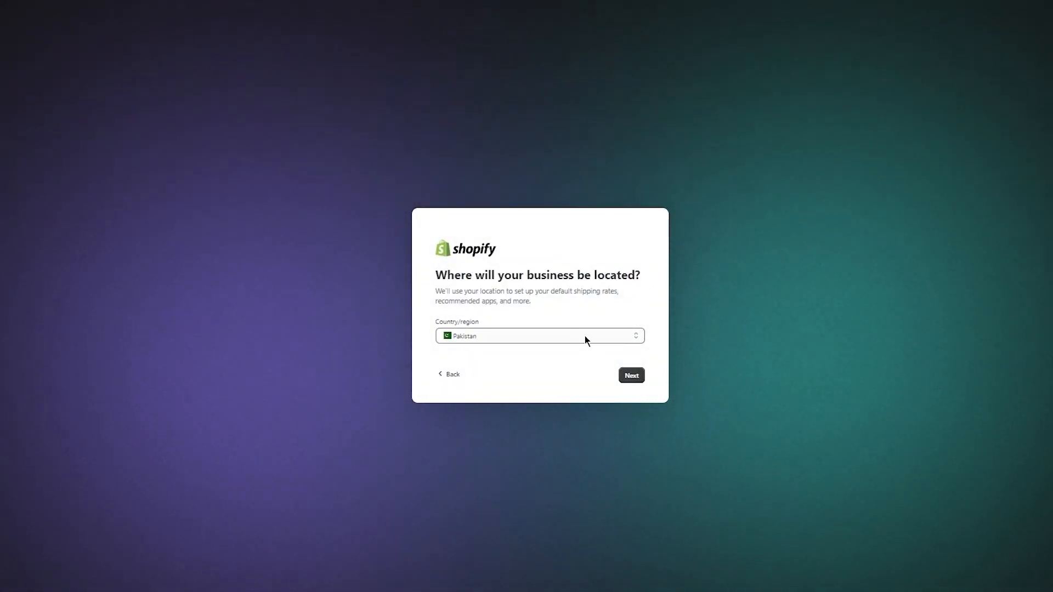
left_click(634, 375)
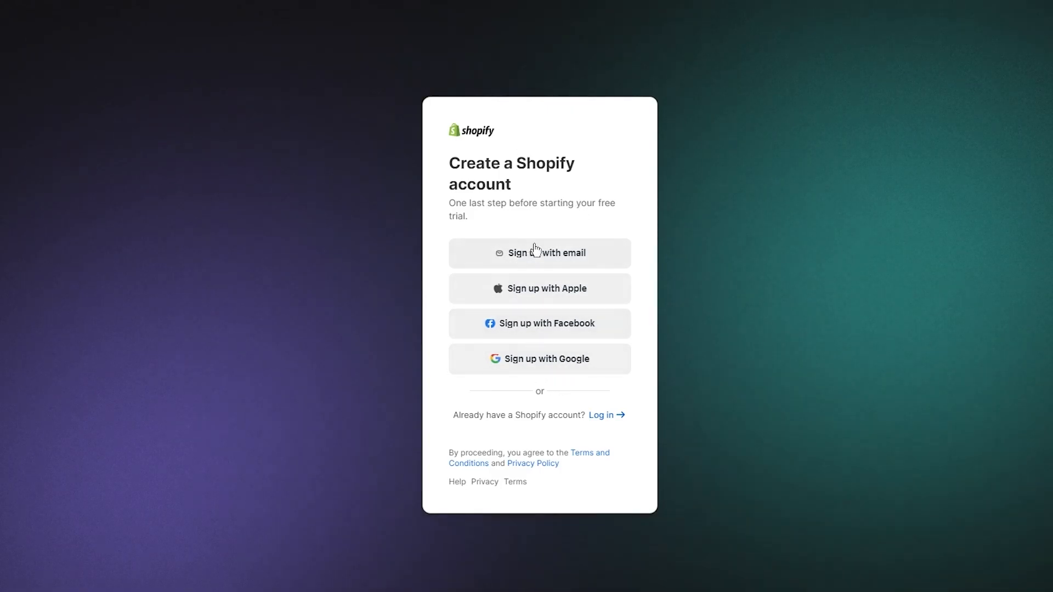
Step: Choose email sign-up, copy the temporary email address from Temp Mail and paste it into the Shopify account form
left_click(579, 258)
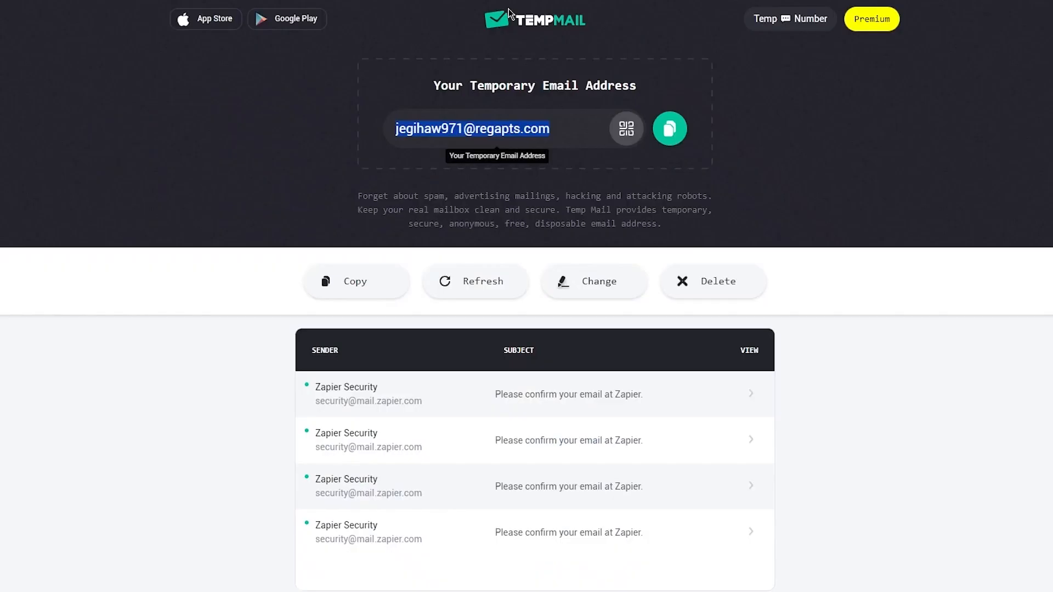
left_click(675, 129)
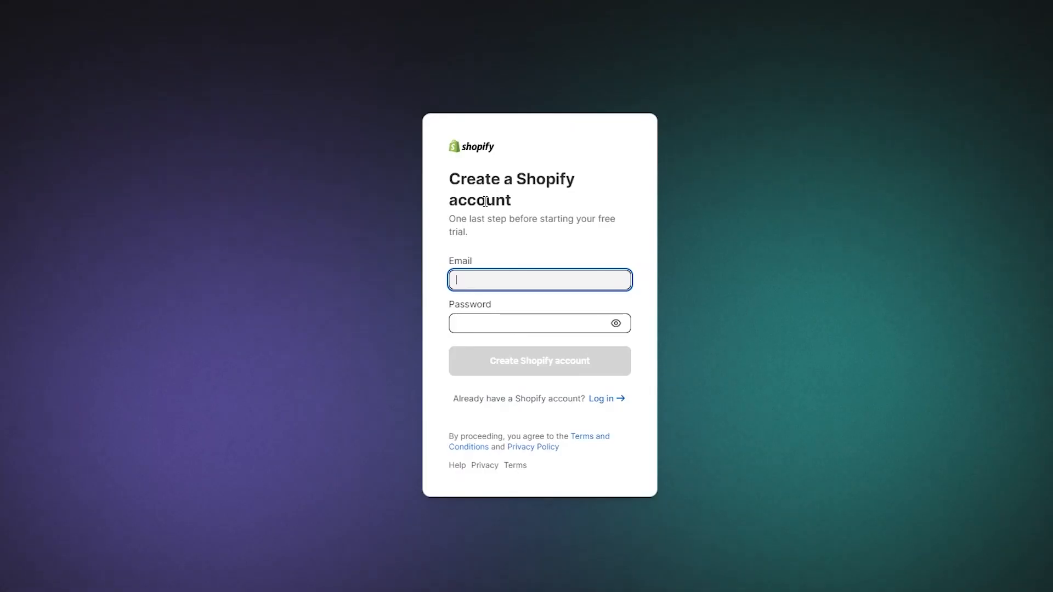
left_click(528, 282)
right_click(527, 283)
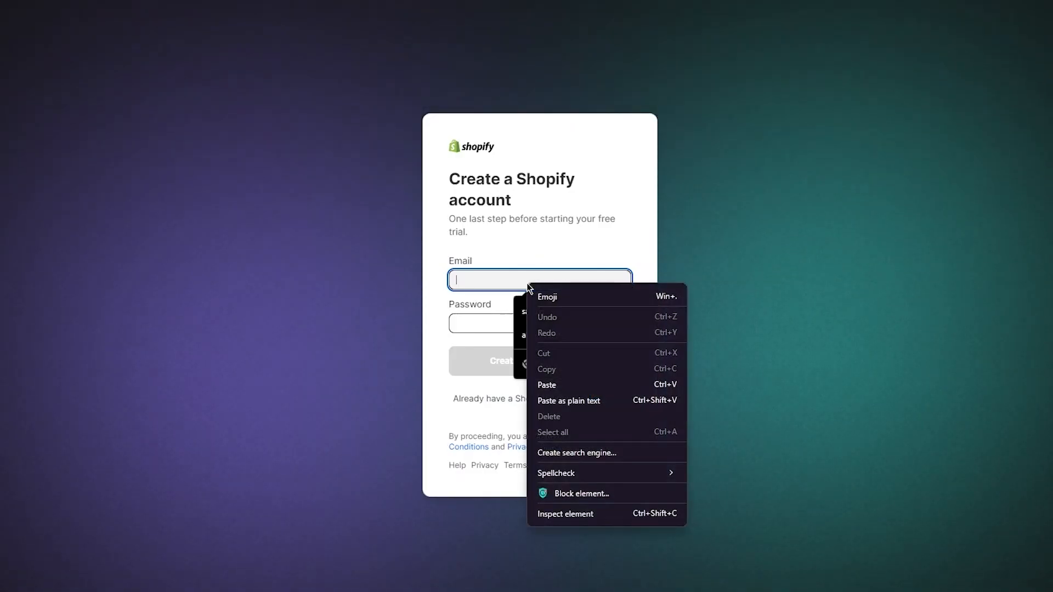
left_click(578, 387)
Step: Submit the Shopify sign-up with the account password, and enter the password again to log in
left_click(493, 320)
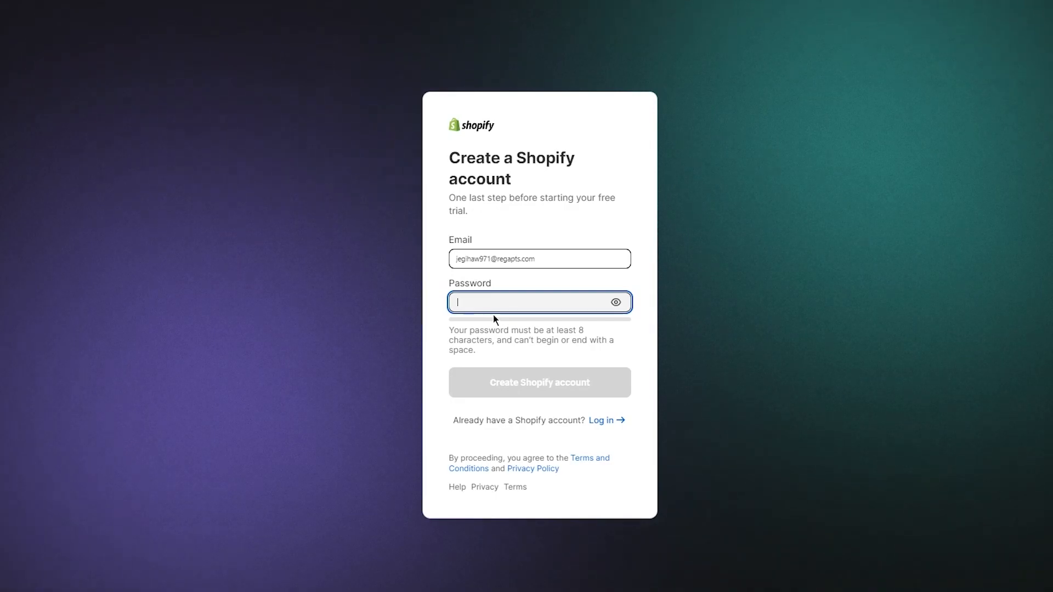
type("•••••")
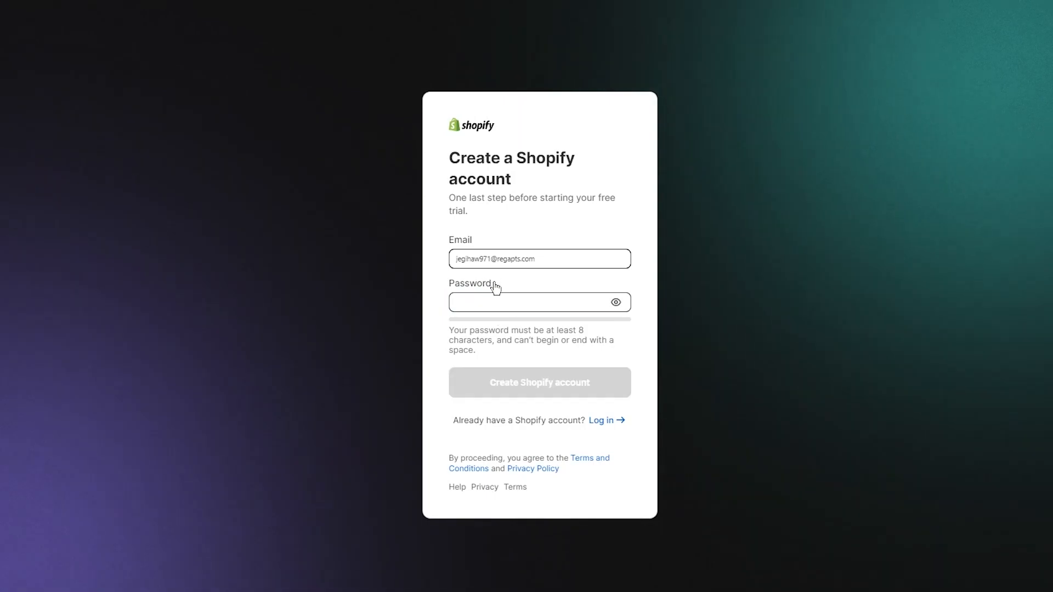
left_click(492, 301)
type("••••••")
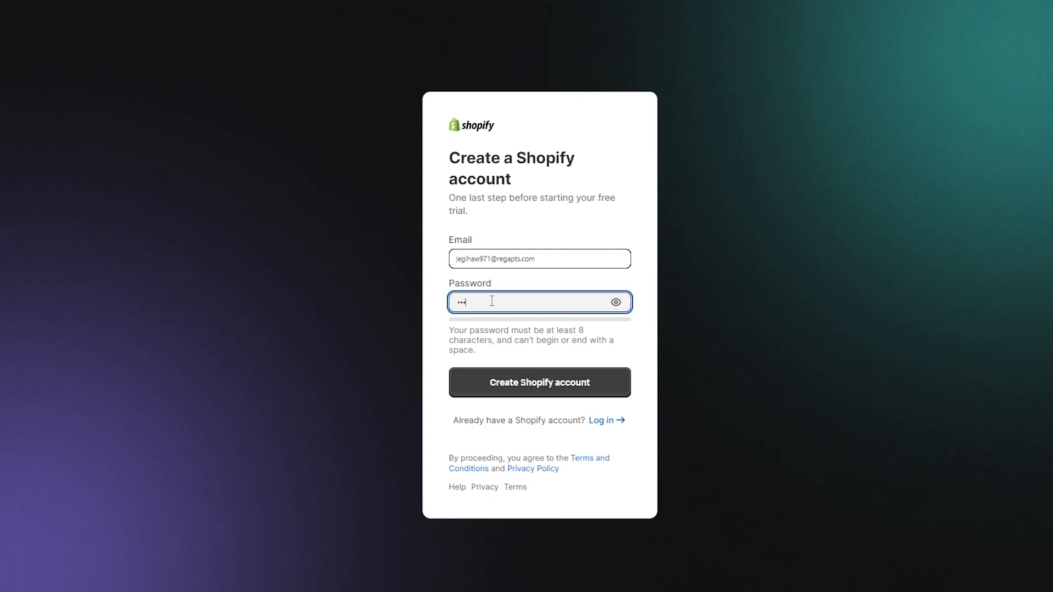
type("••")
left_click(525, 386)
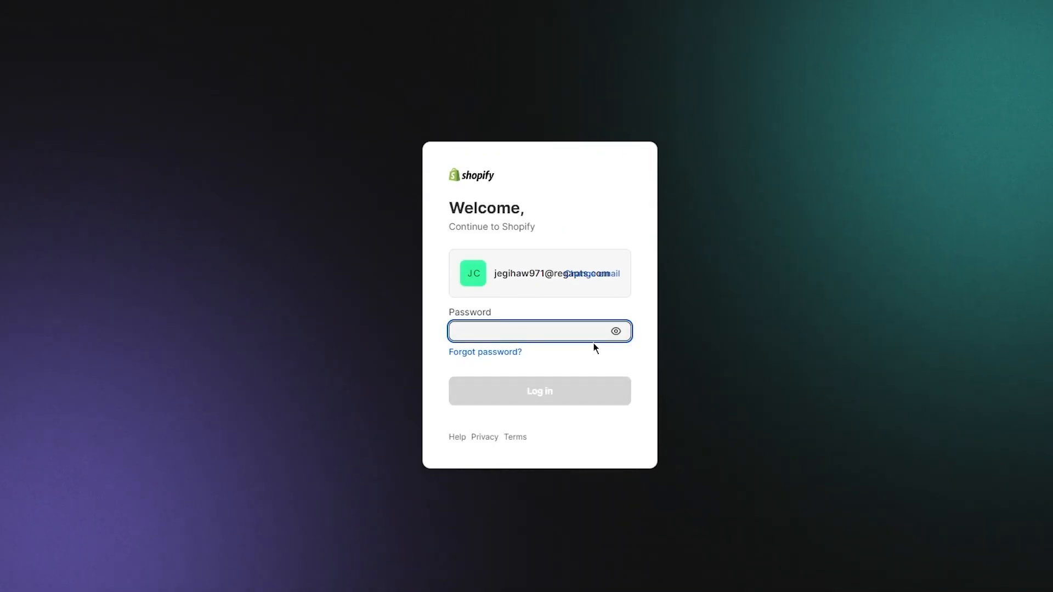
type("••••")
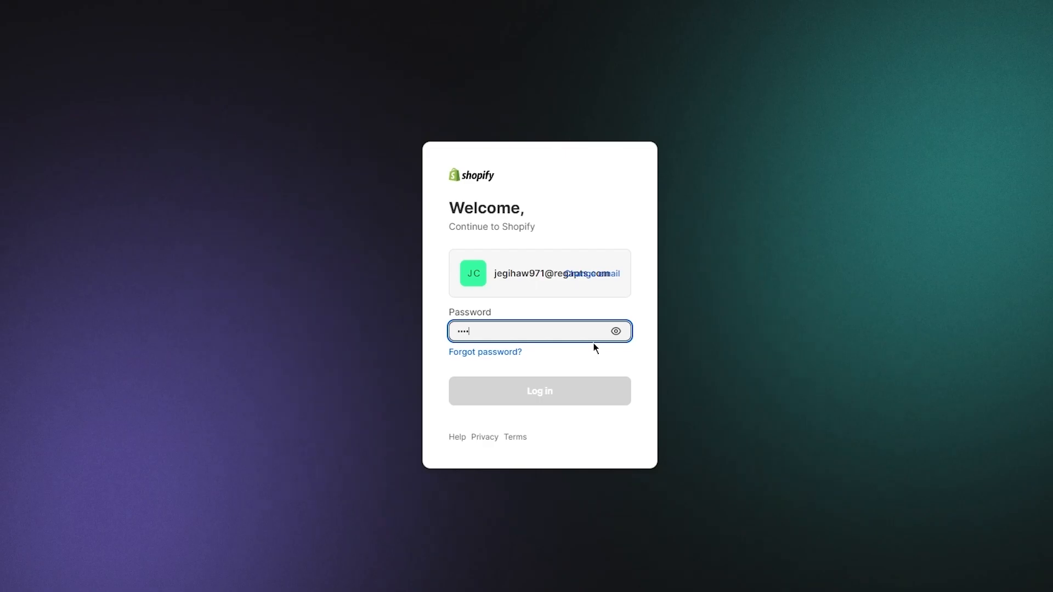
type("••")
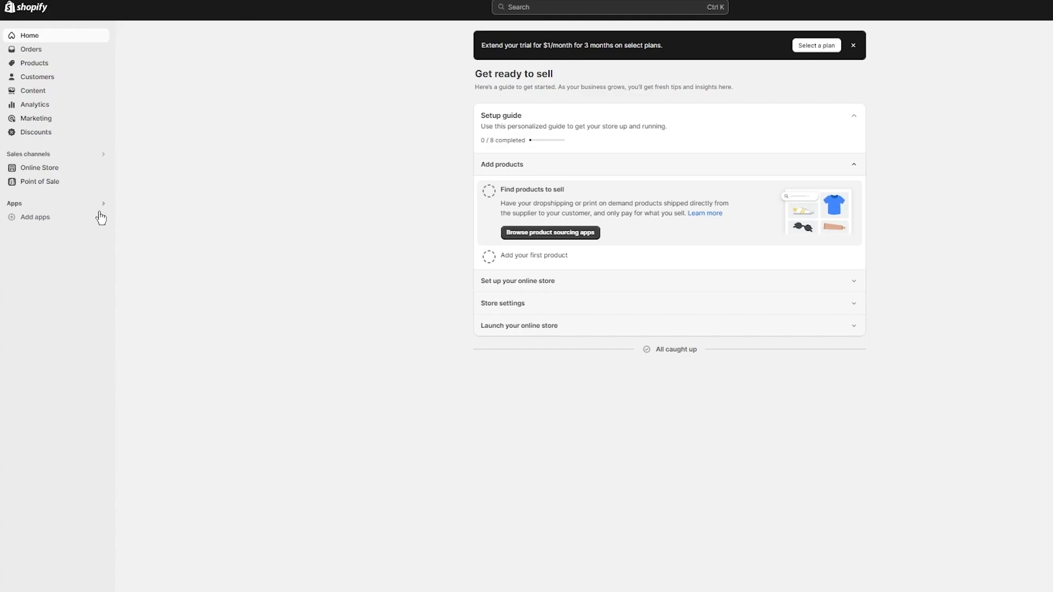
Step: Search the Shopify App Store for "cj" and open the CJdropshipping: Much Faster app
left_click(44, 219)
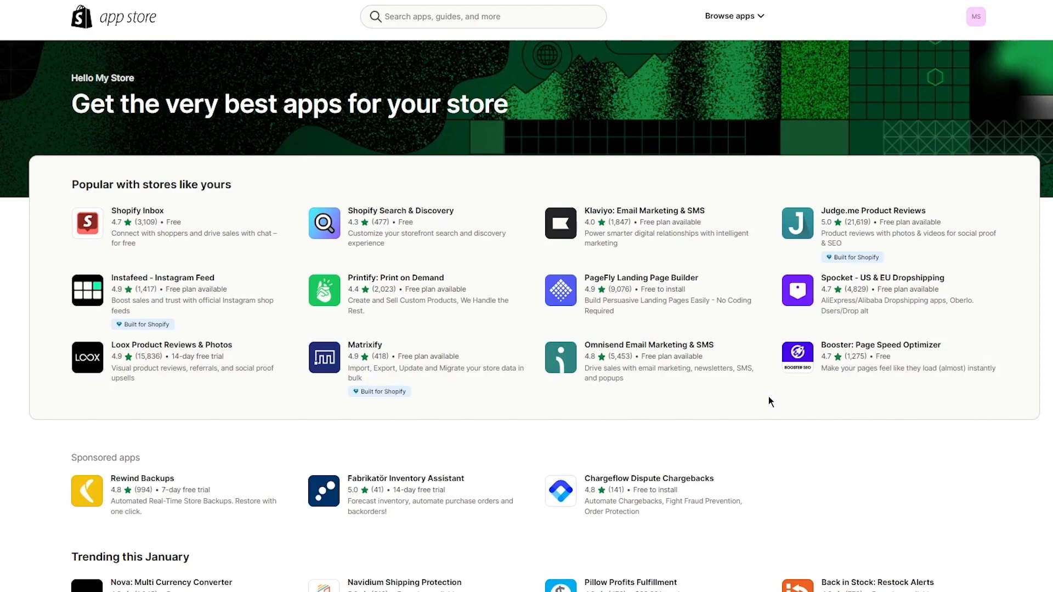
scroll(769, 406, "down", 10)
scroll(762, 417, "up", 10)
left_click(489, 15)
type("cj")
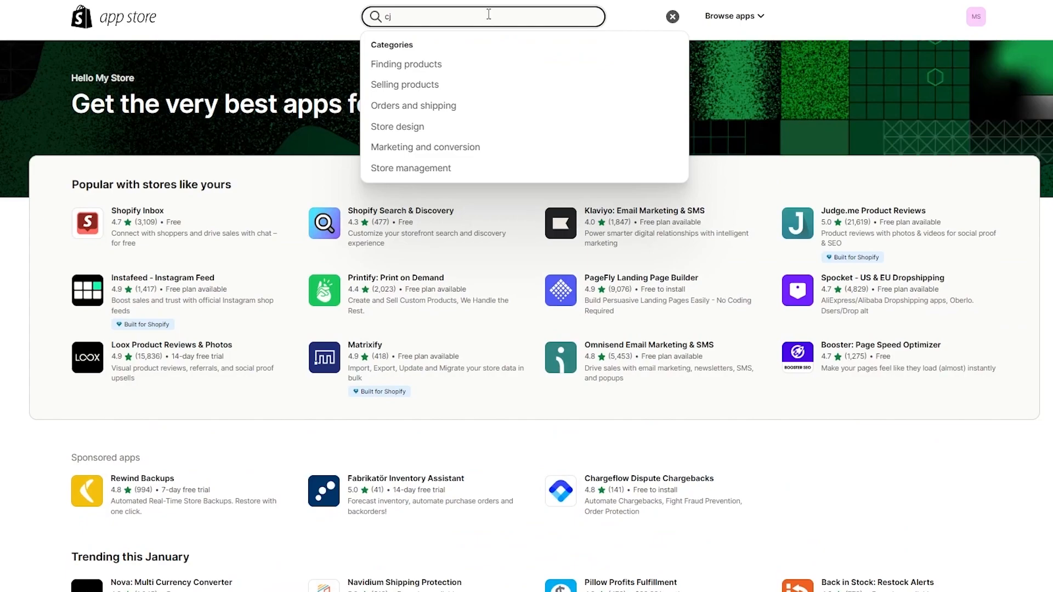
key("BackSpace")
key("Return")
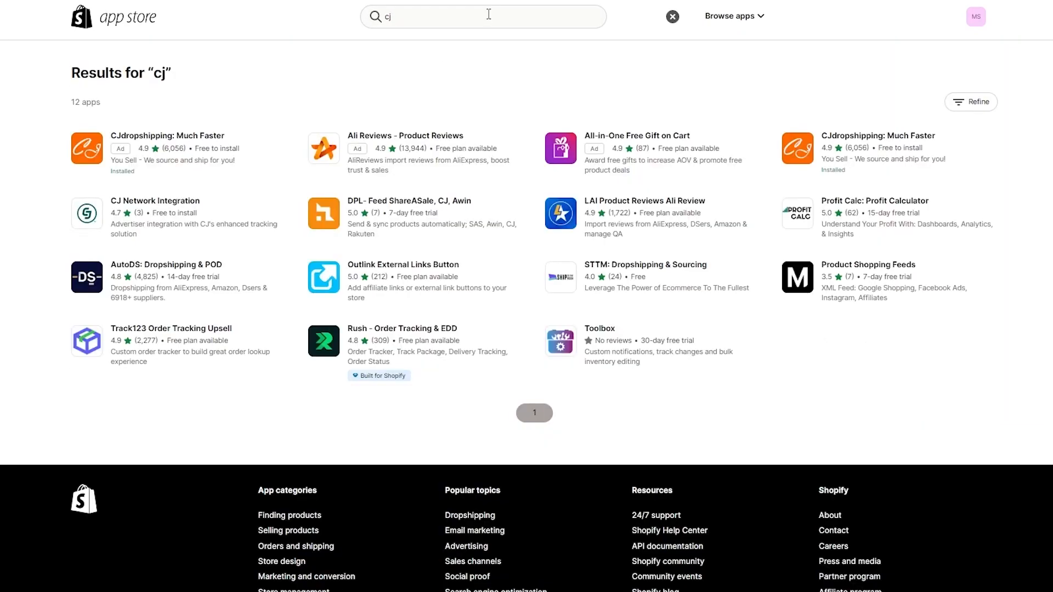
left_click(168, 141)
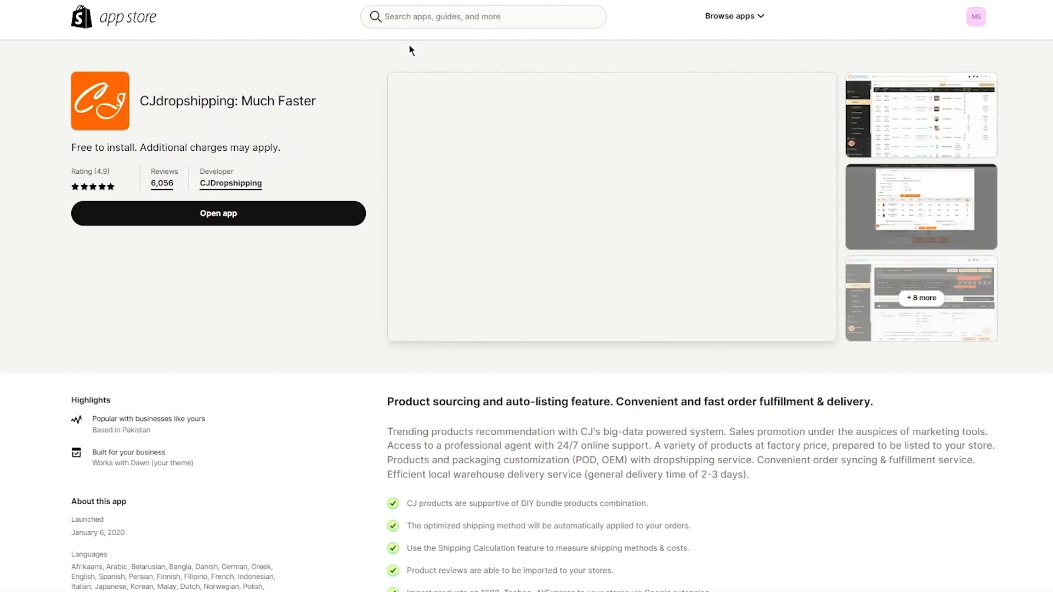
left_click(224, 216)
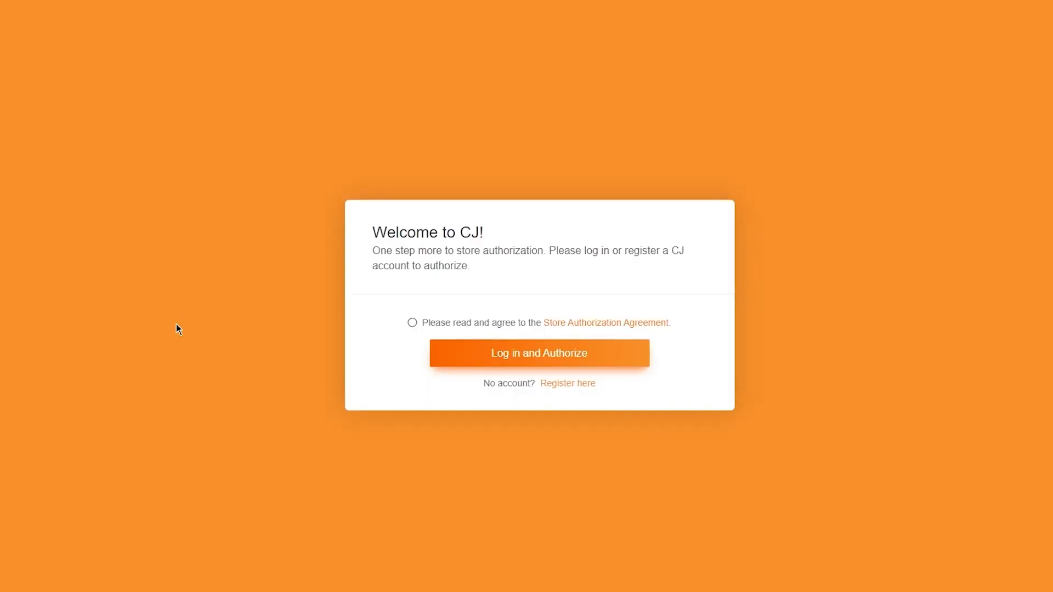
Step: Agree to the CJ Store Authorization Agreement, proceed to authorization and go to the sign-up form for a new account
left_click(412, 324)
left_click(508, 360)
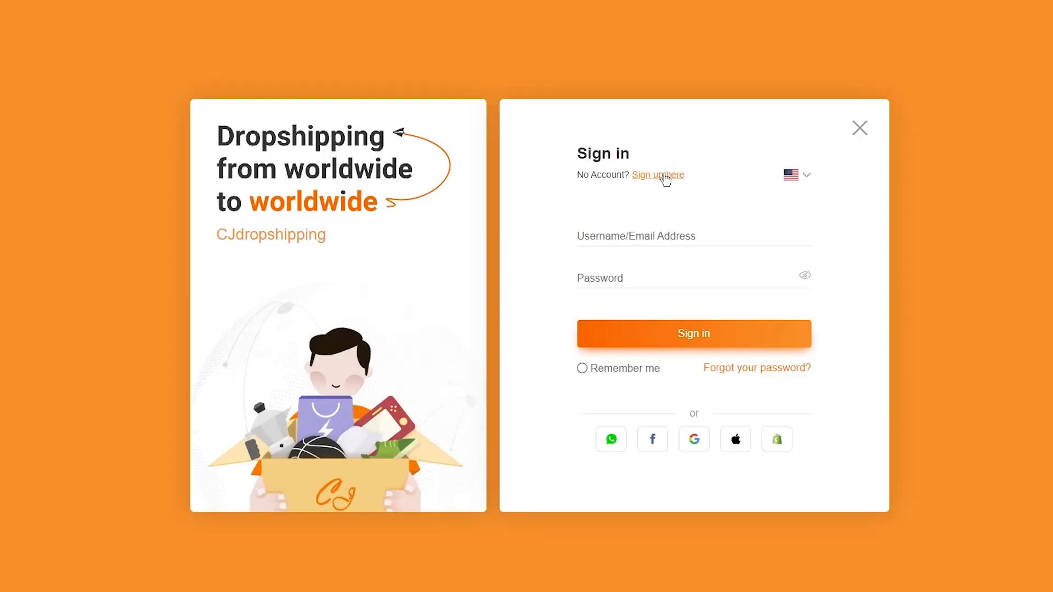
left_click(665, 175)
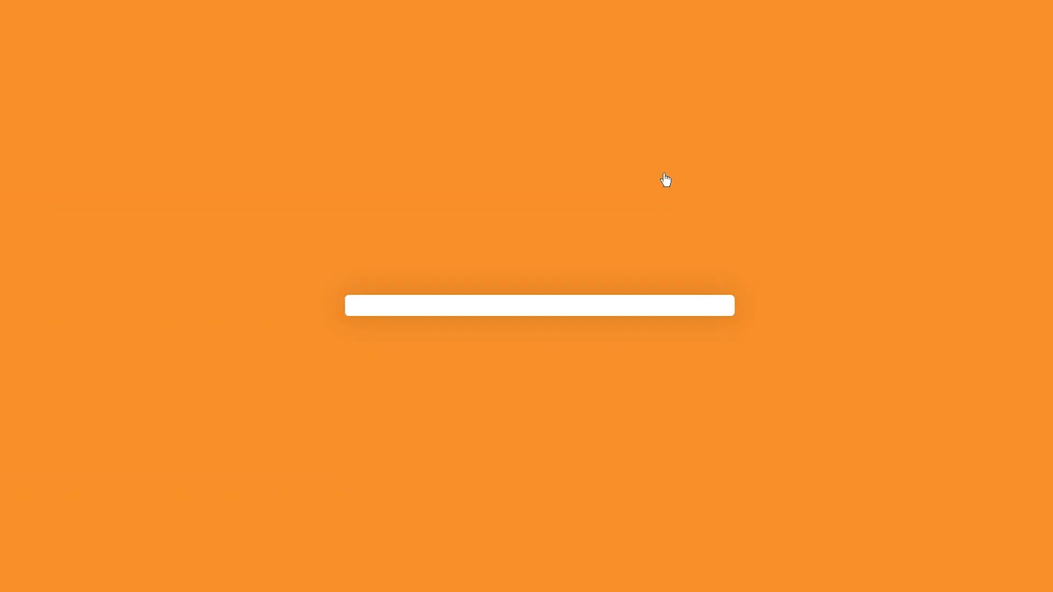
Step: Register the CJdropshipping account with the copied email, a password and its confirmation, and accept the User Agreement and Privacy Policy
left_click(495, 204)
key("ctrl+v")
left_click(445, 265)
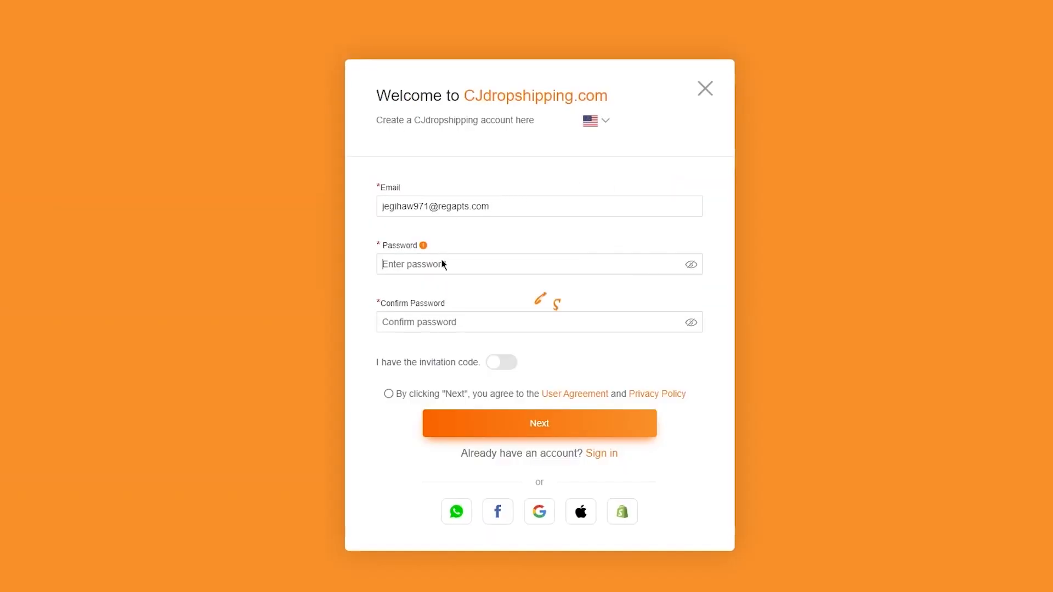
type("•••••••••")
left_click(424, 323)
type("••")
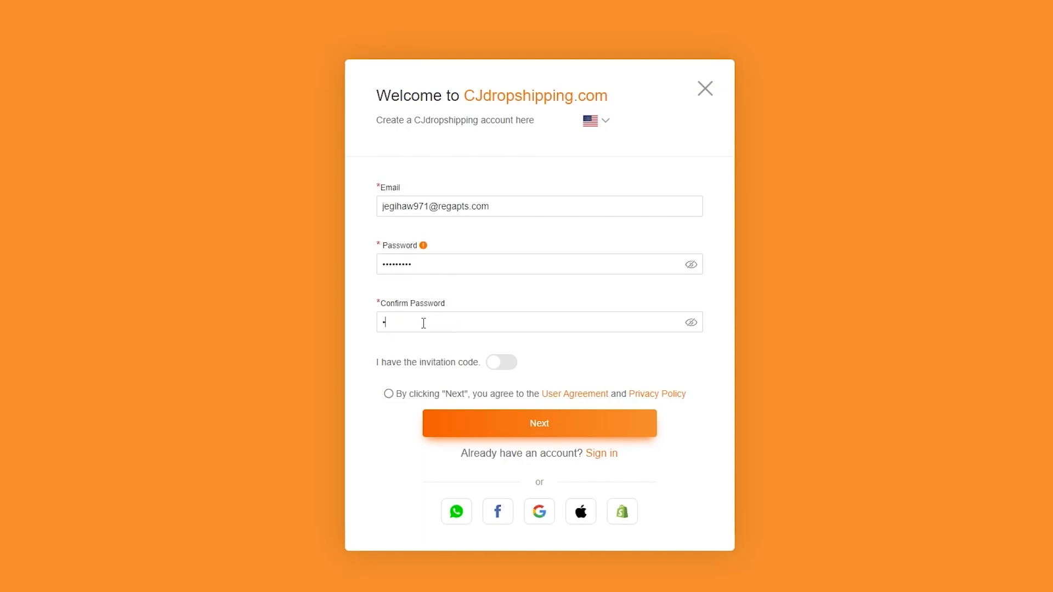
type("•")
left_click(389, 394)
left_click(475, 423)
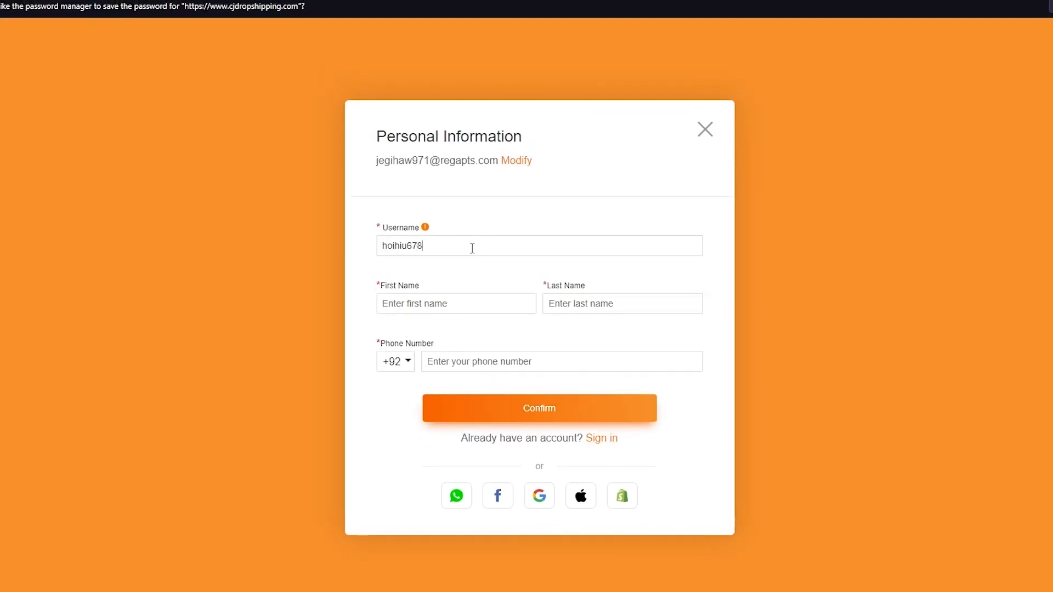
Step: Fill in the first name, last name and phone number from a saved address profile and complete the registration
left_click(403, 307)
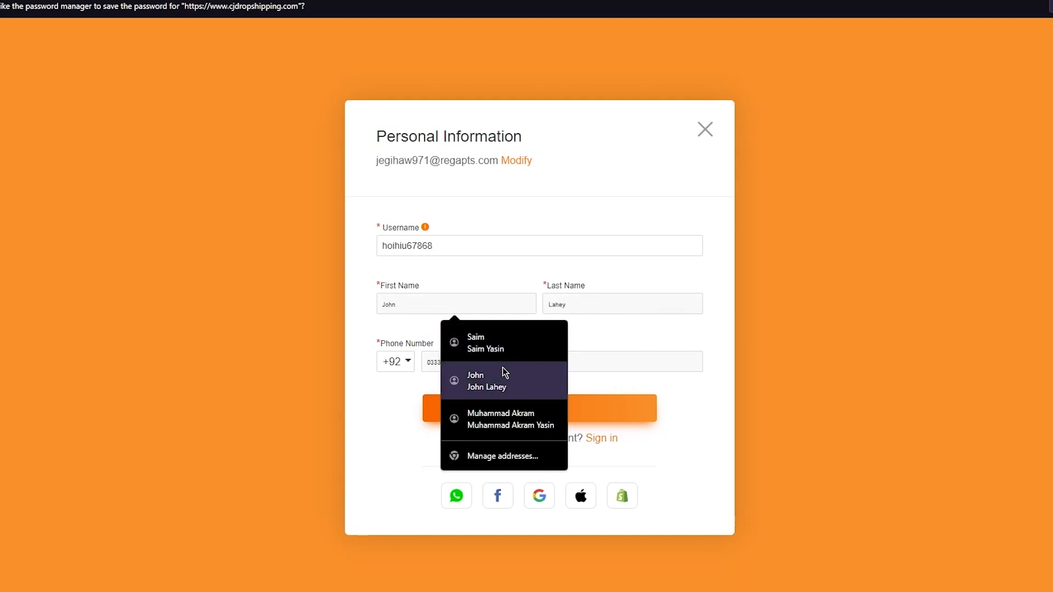
left_click(501, 371)
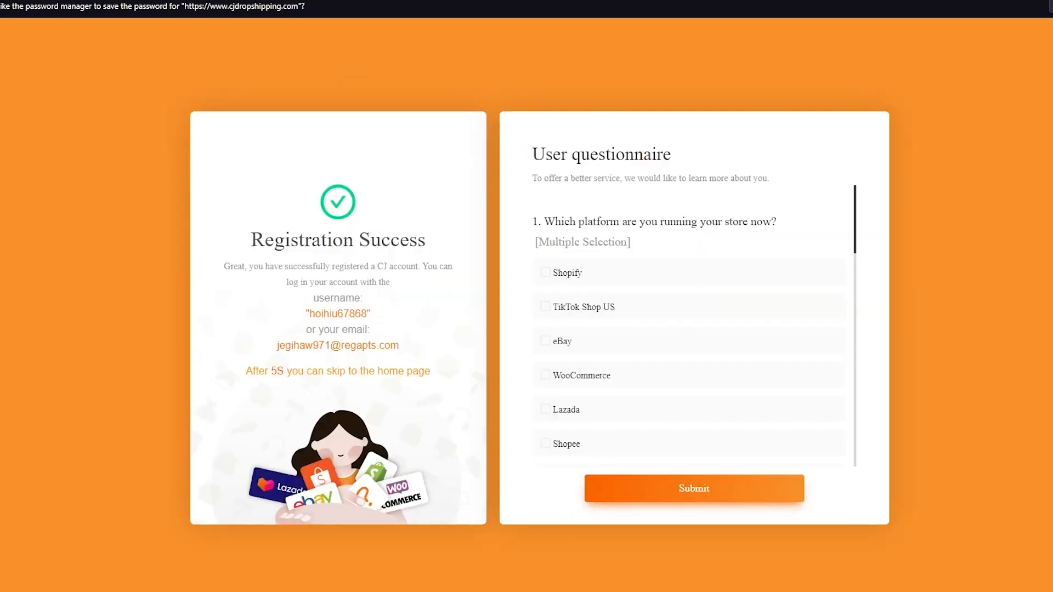
left_click(907, 532)
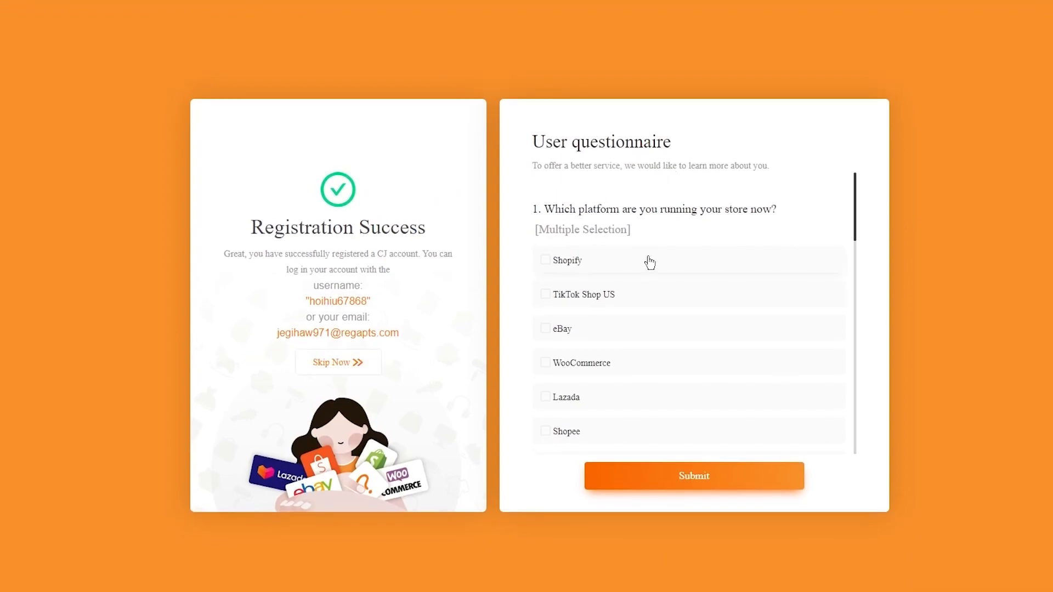
Step: Answer the user questionnaire with the store platform, 6-50 orders per day and Men's Clothing, and submit it
scroll(683, 224, "down", 1)
left_click(611, 198)
scroll(656, 291, "down", 4)
scroll(656, 295, "down", 3)
scroll(653, 294, "up", 3)
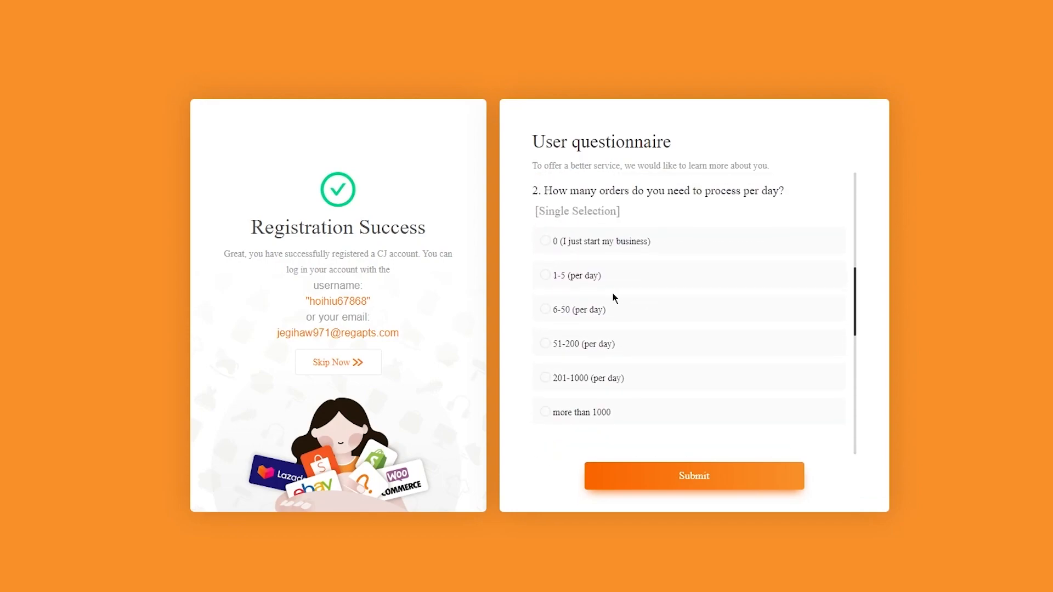
left_click(600, 312)
scroll(698, 337, "down", 3)
left_click(630, 263)
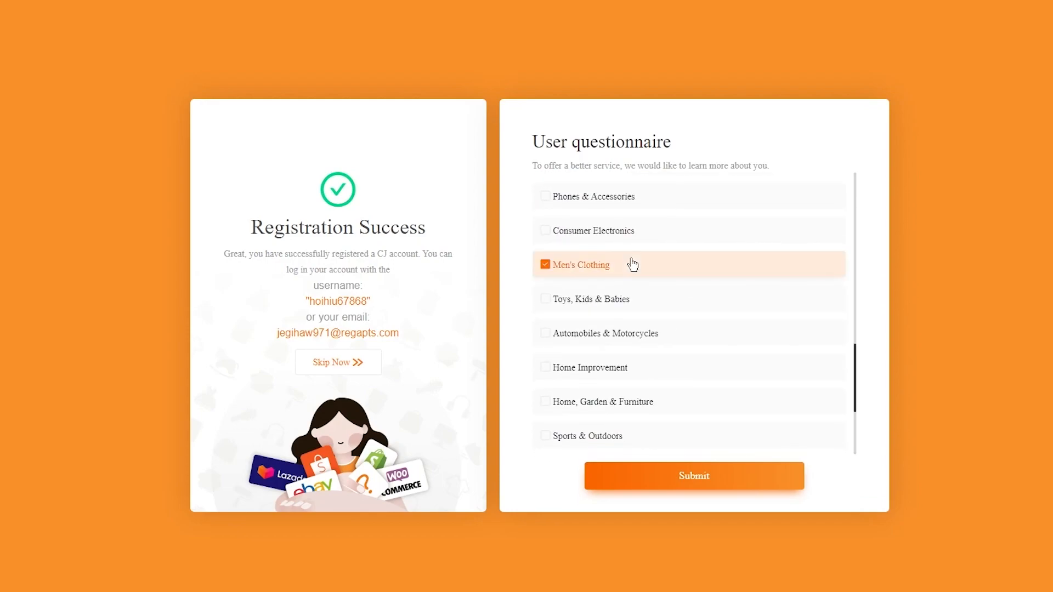
scroll(694, 443, "down", 3)
left_click(684, 479)
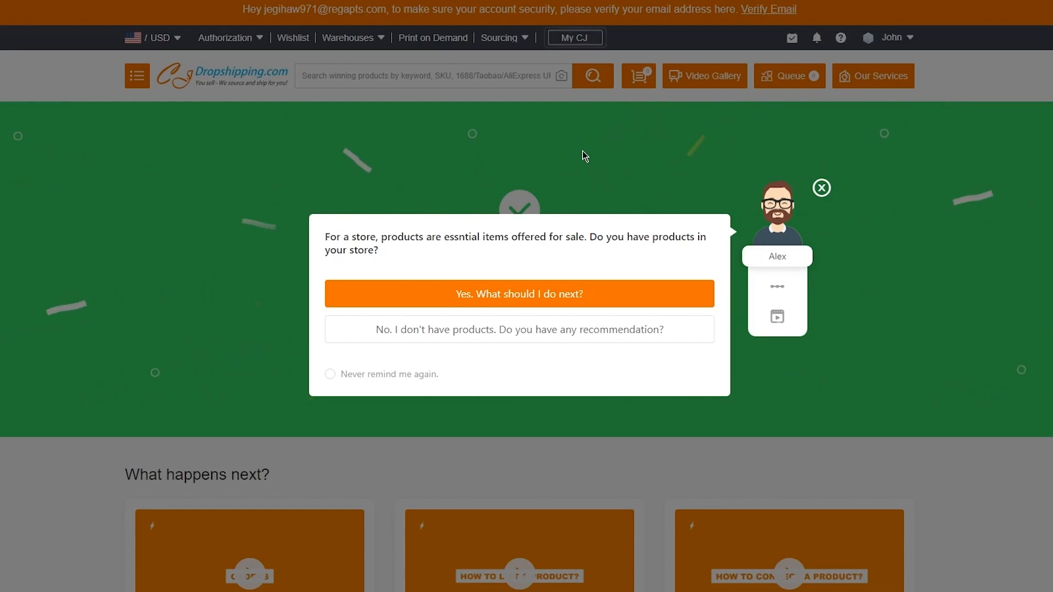
Step: Dismiss the assistant pop-ups and go to the CJdropshipping home page
left_click(822, 189)
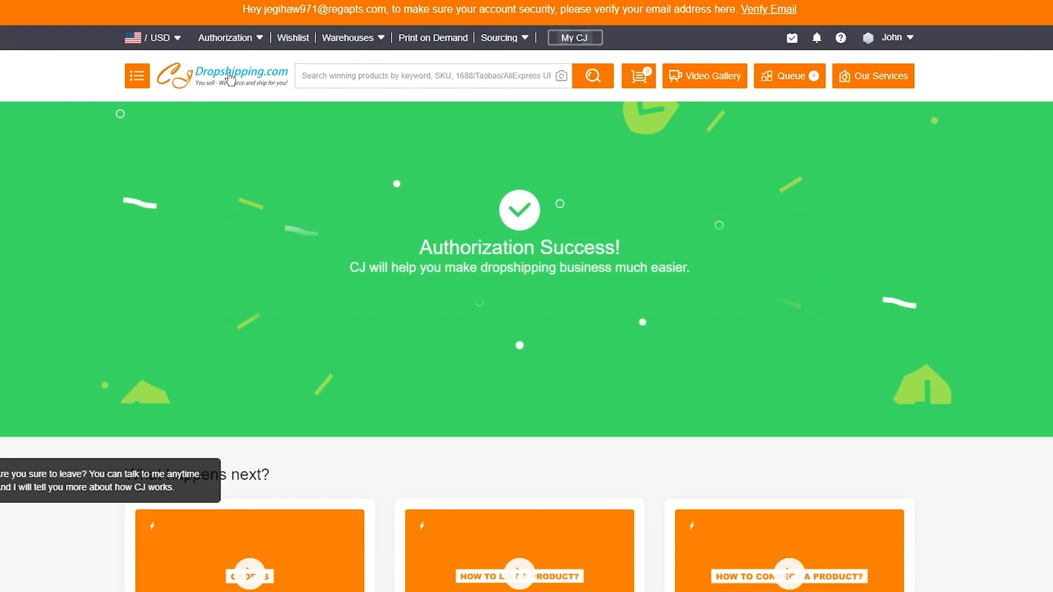
left_click(230, 79)
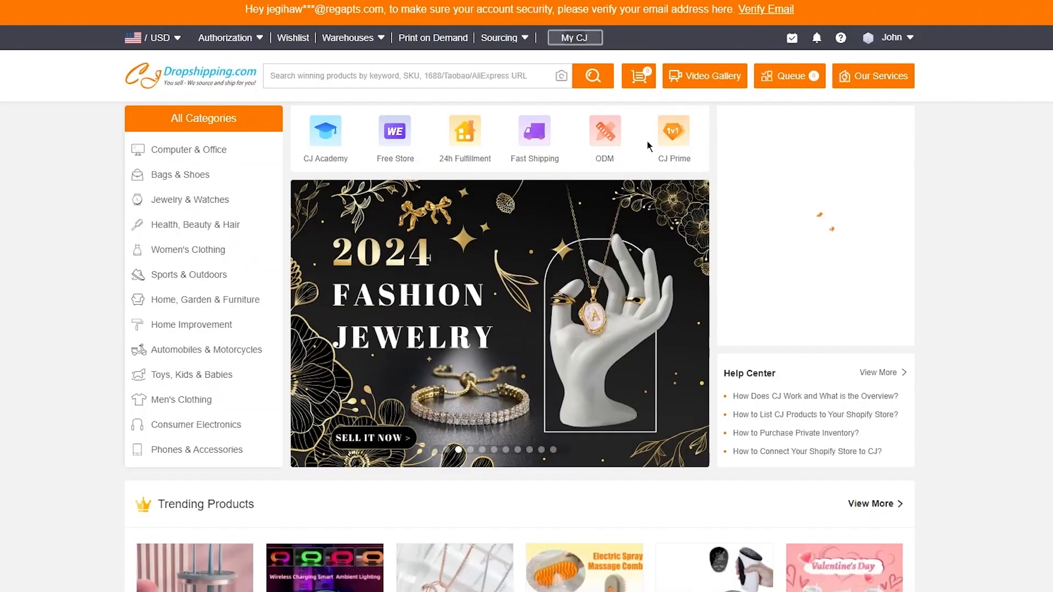
scroll(899, 288, "down", 7)
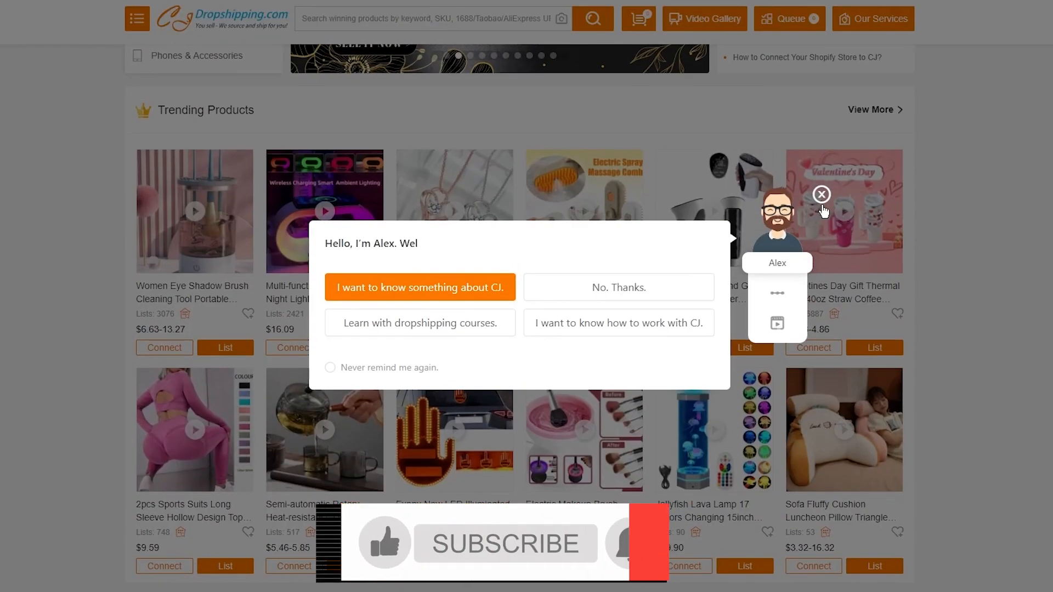
left_click(821, 195)
Step: Browse the home page's product sections from Trending Products down to Super Deals and the sourcing request area
scroll(352, 300, "down", 2)
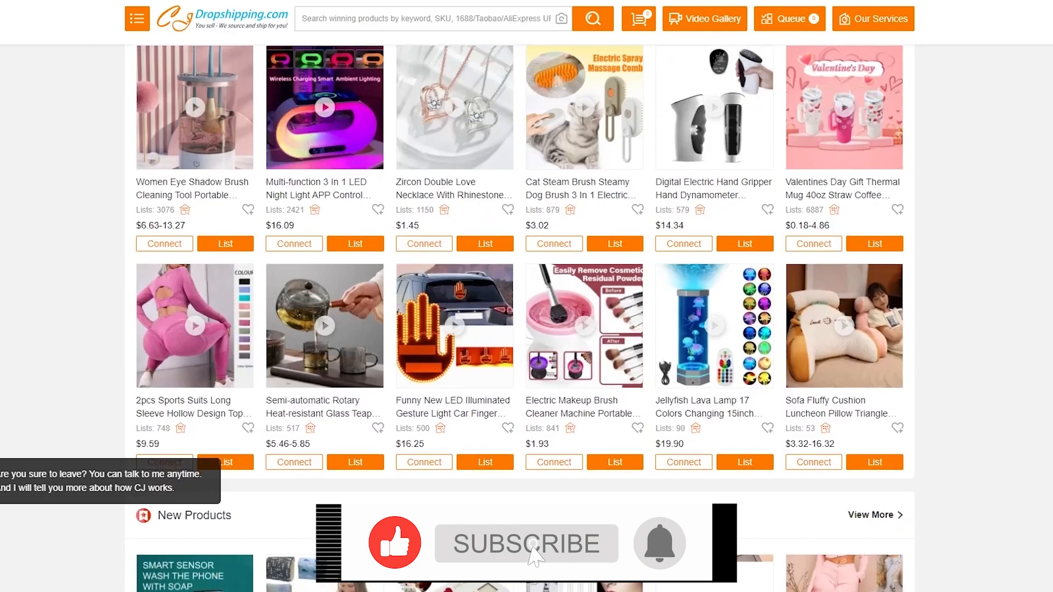
scroll(520, 318, "down", 4)
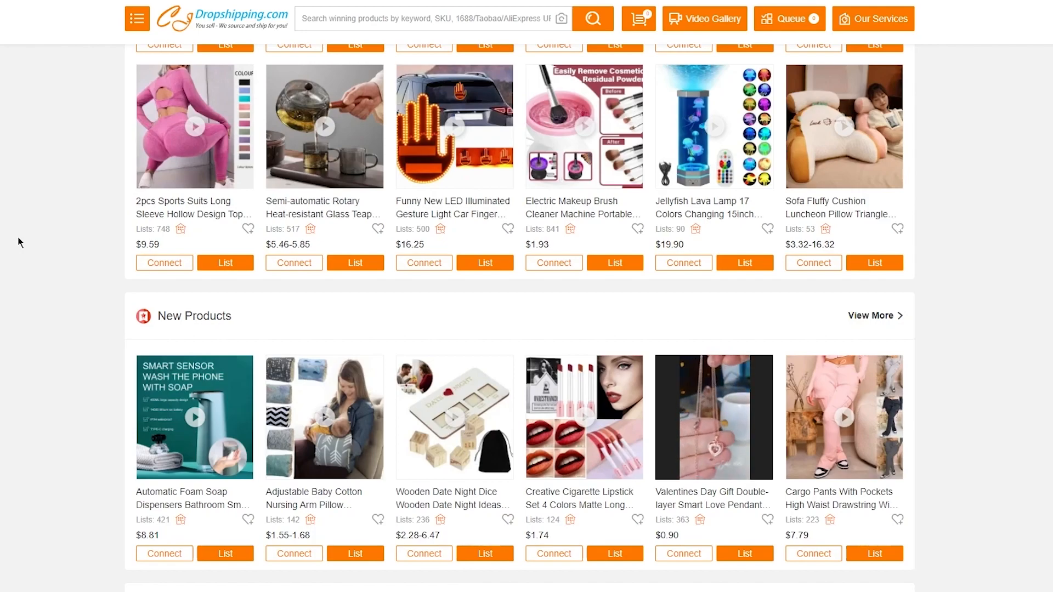
scroll(33, 263, "down", 5)
scroll(60, 289, "down", 4)
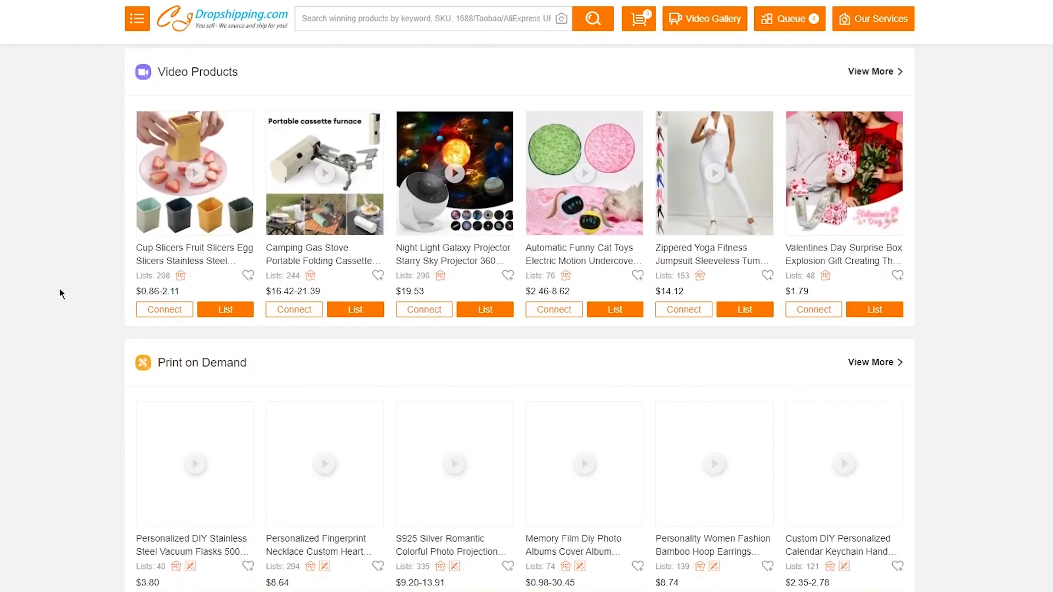
mouse_move(429, 213)
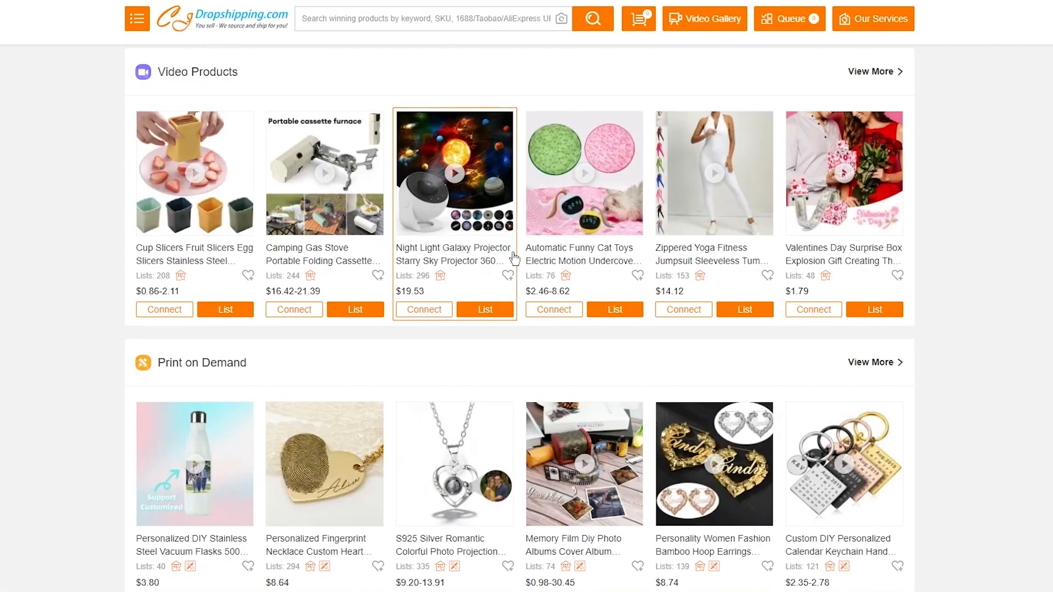
scroll(1015, 362, "down", 2)
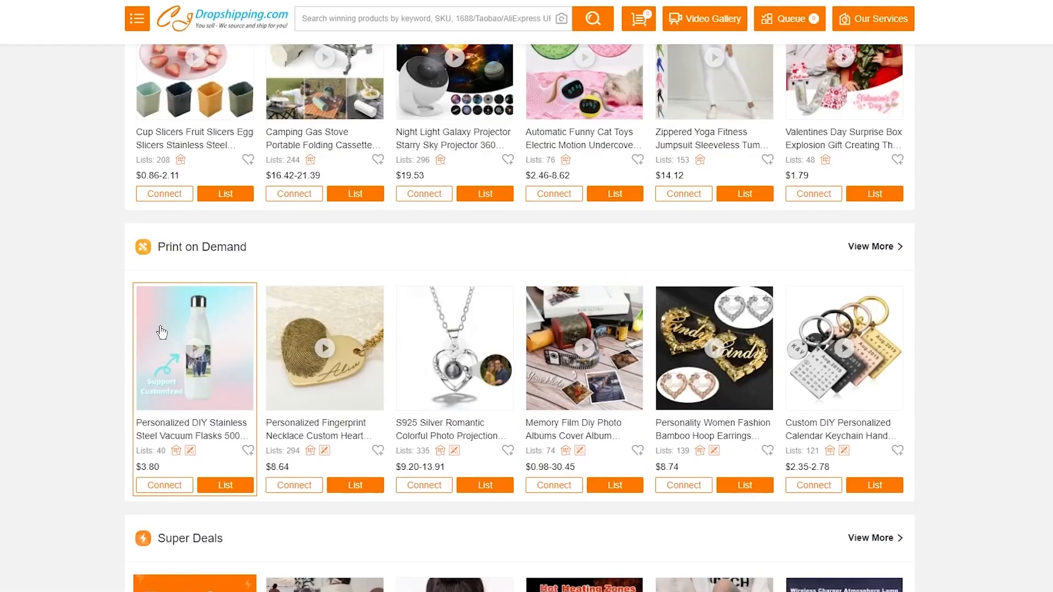
scroll(38, 282, "down", 9)
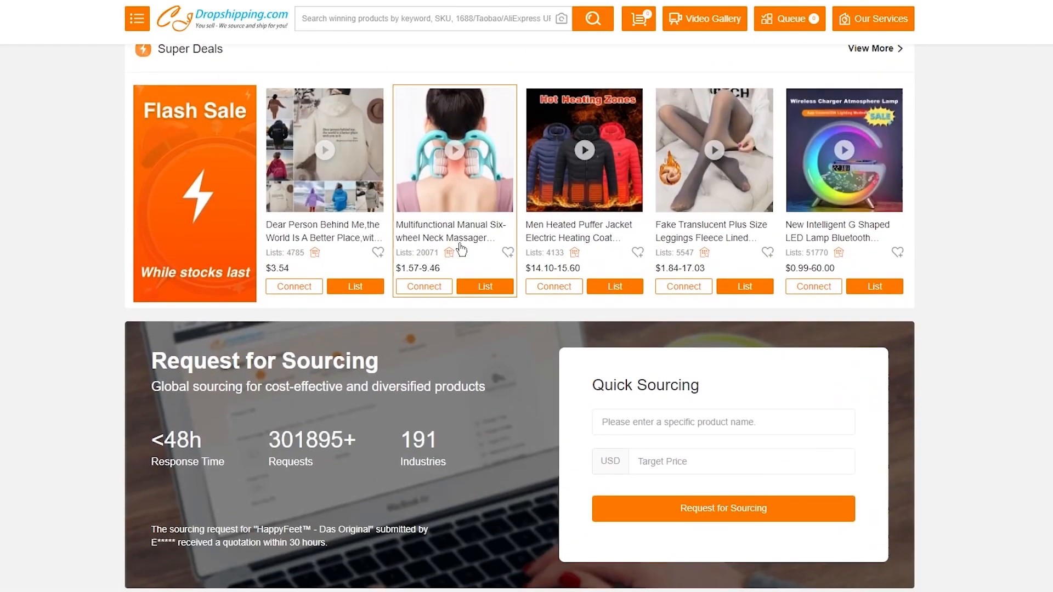
Step: Open the Men Heated Puffer Jacket from Super Deals and look through its product details
mouse_move(601, 188)
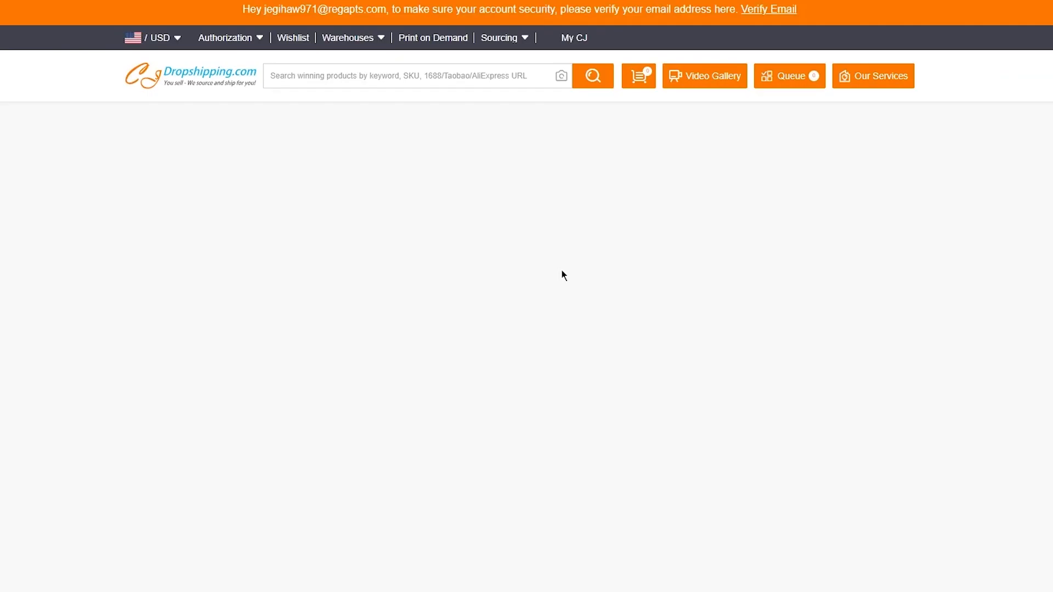
scroll(798, 345, "down", 1)
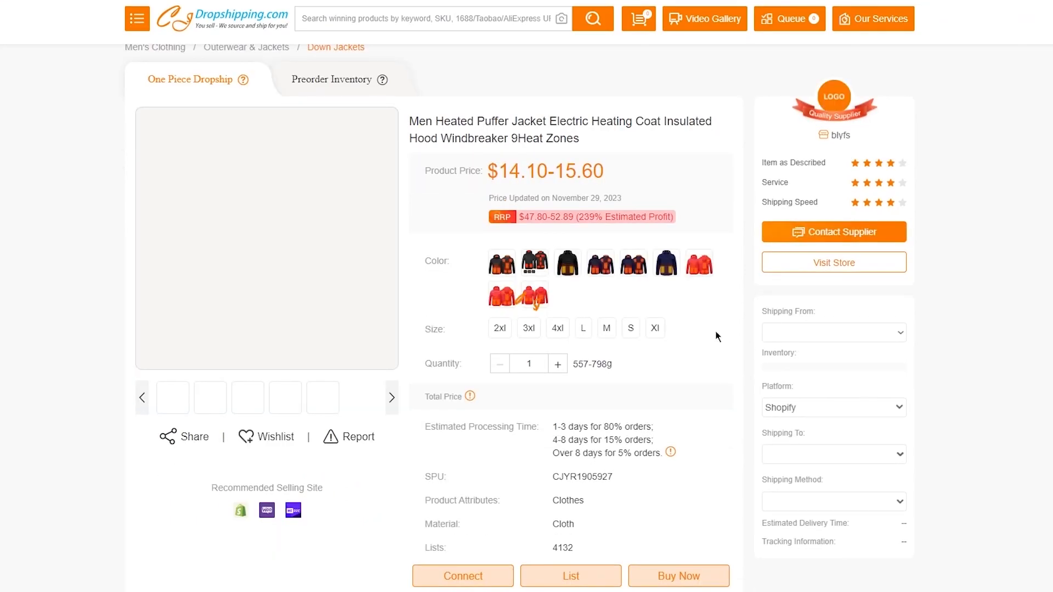
scroll(715, 331, "down", 4)
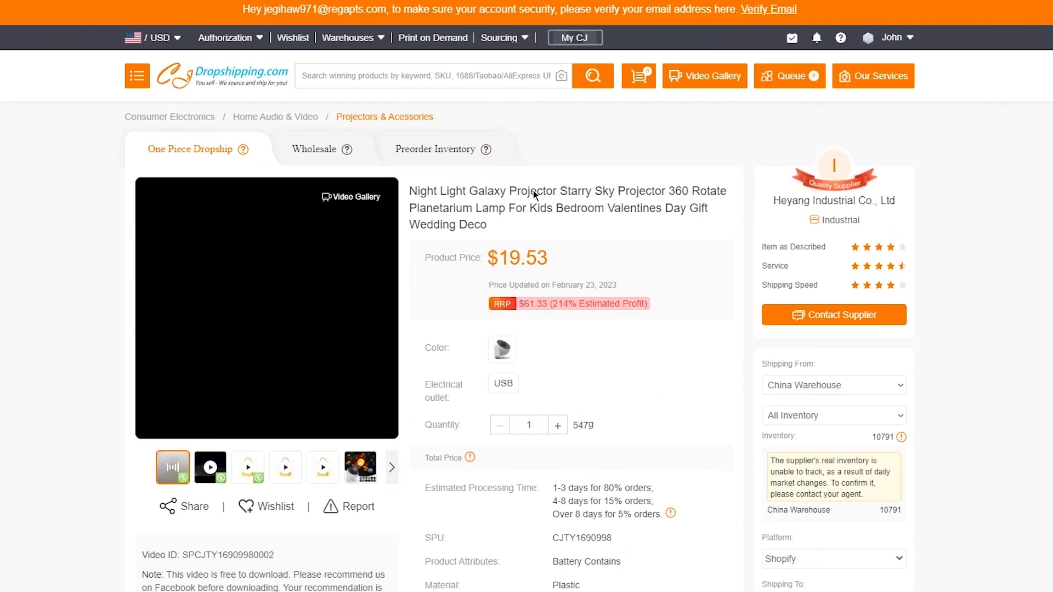
Step: Try to list the Night Light Galaxy Projector through its listing form, checking the store and ship-to choices
scroll(531, 298, "down", 5)
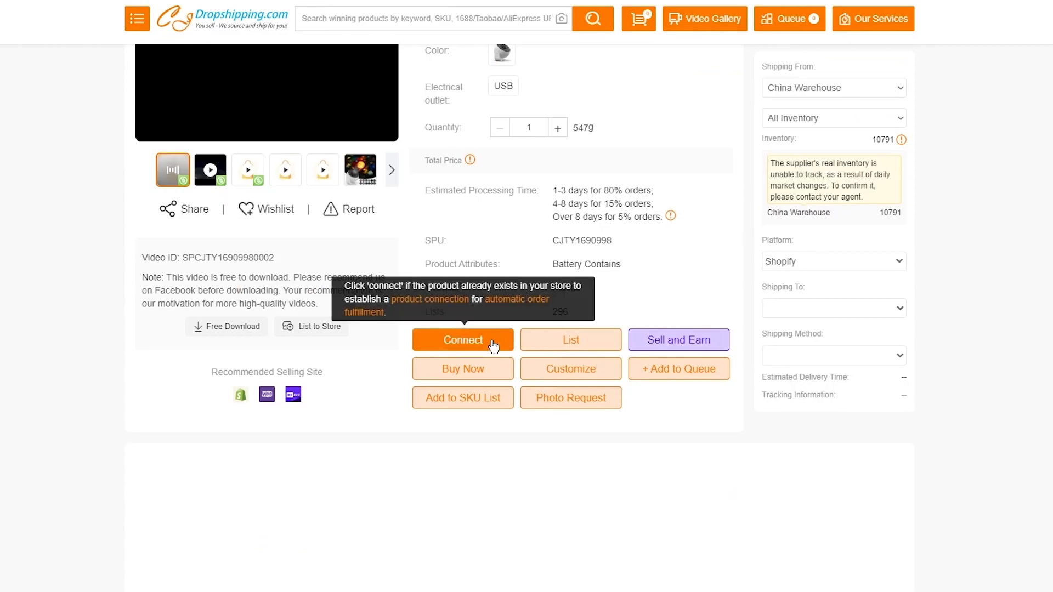
left_click(562, 344)
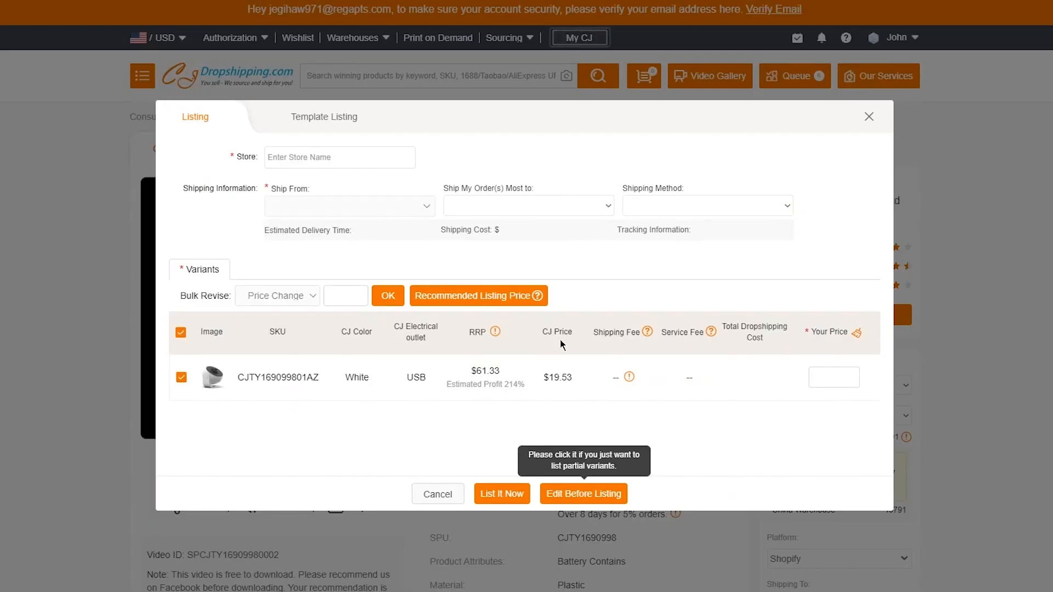
left_click(350, 149)
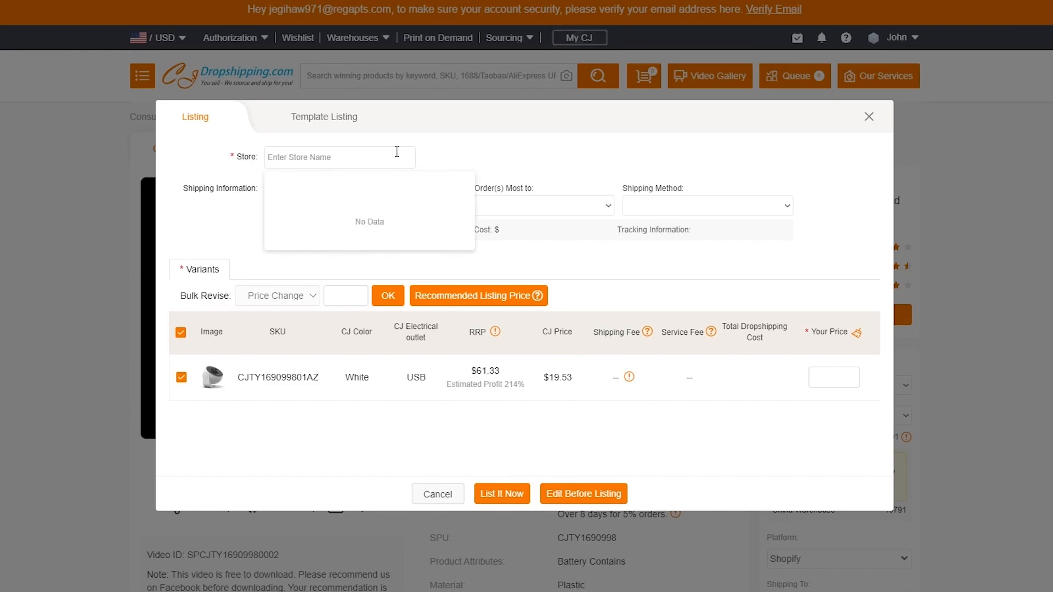
left_click(463, 171)
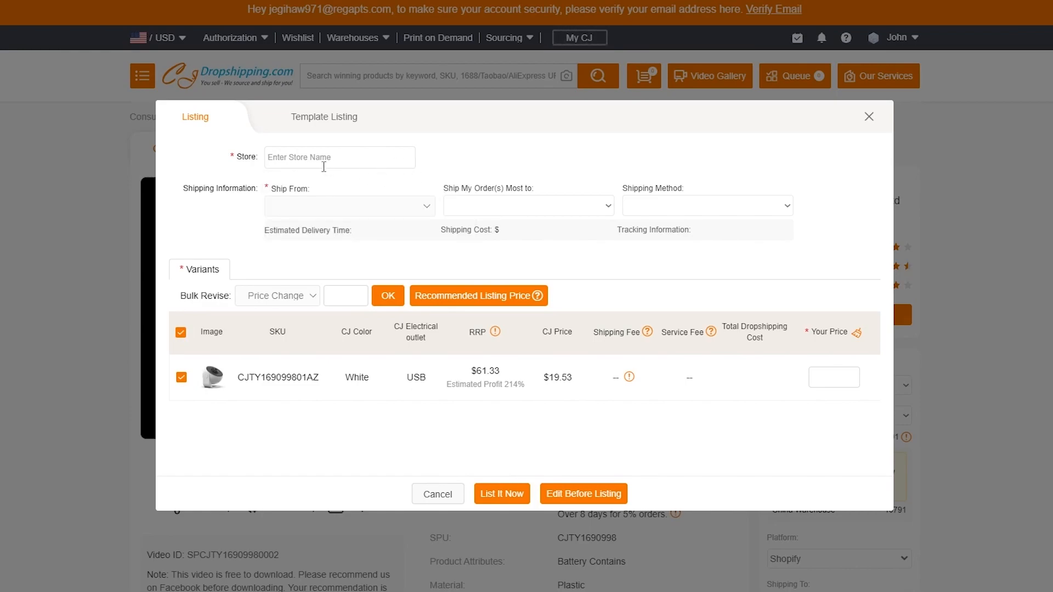
left_click(475, 204)
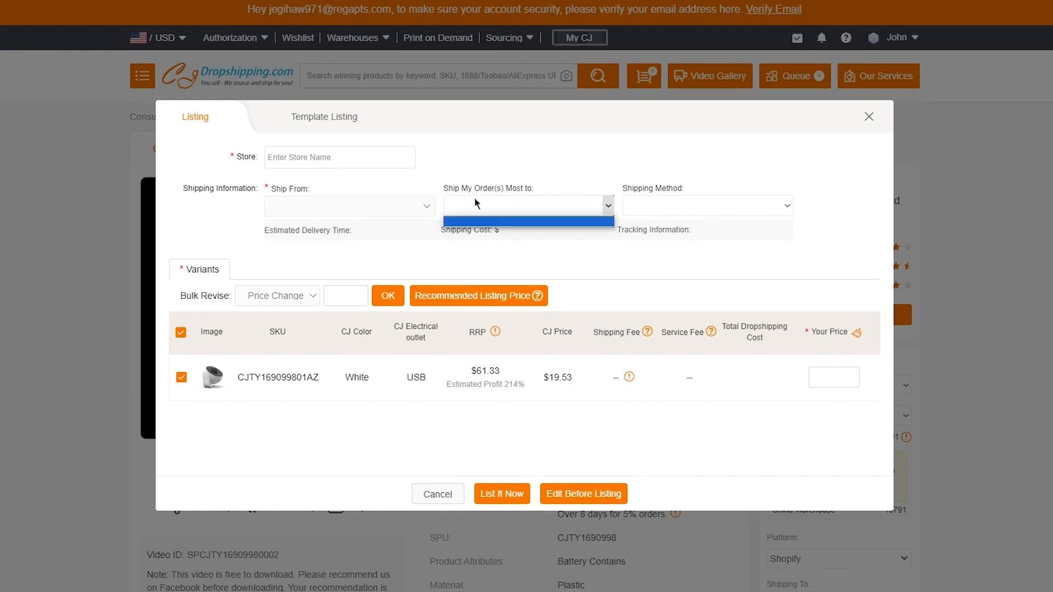
left_click(522, 208)
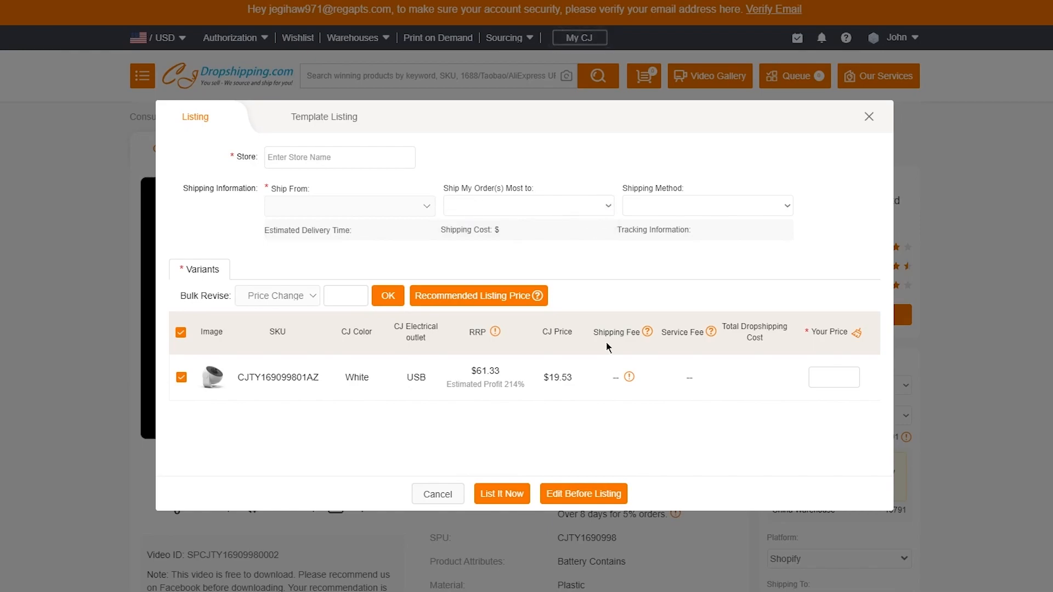
left_click(502, 493)
left_click(299, 158)
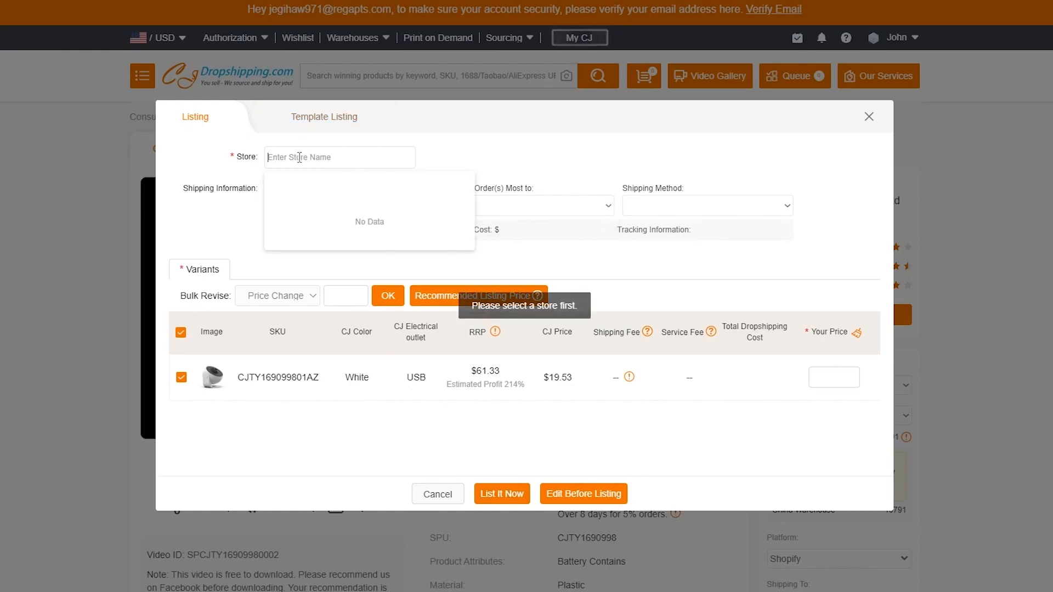
left_click(805, 221)
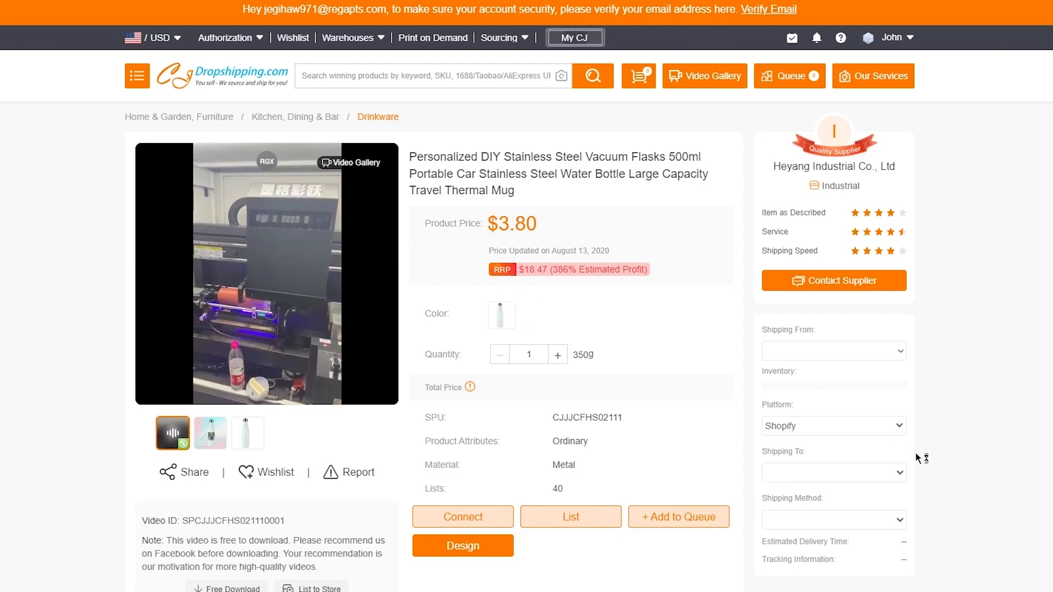
Step: Try to choose a store in the listing form of the Personalized DIY Stainless Steel Vacuum Flask, and close the form
scroll(882, 439, "down", 5)
left_click(571, 262)
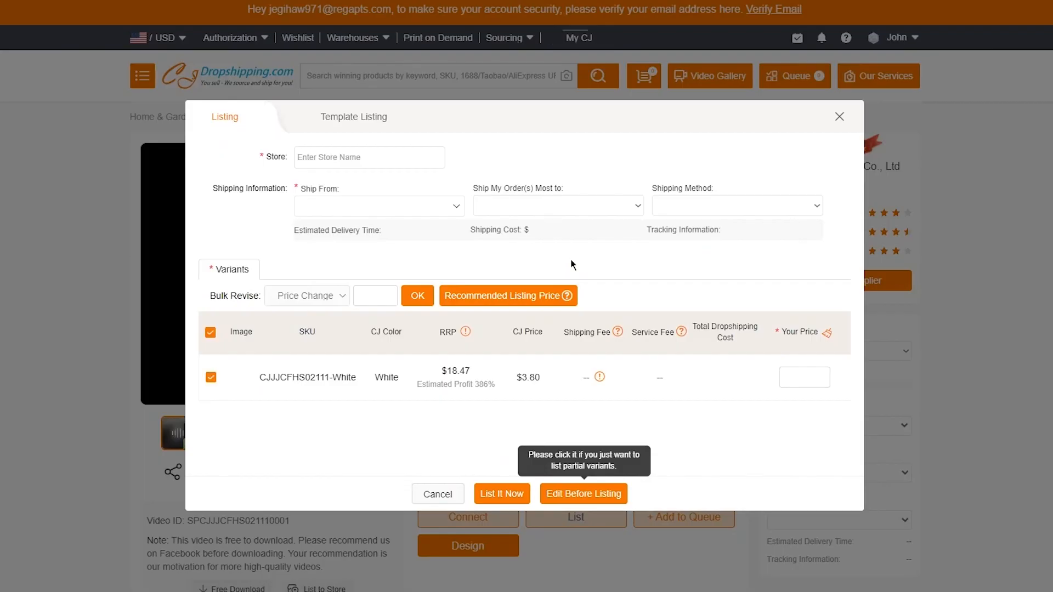
left_click(378, 159)
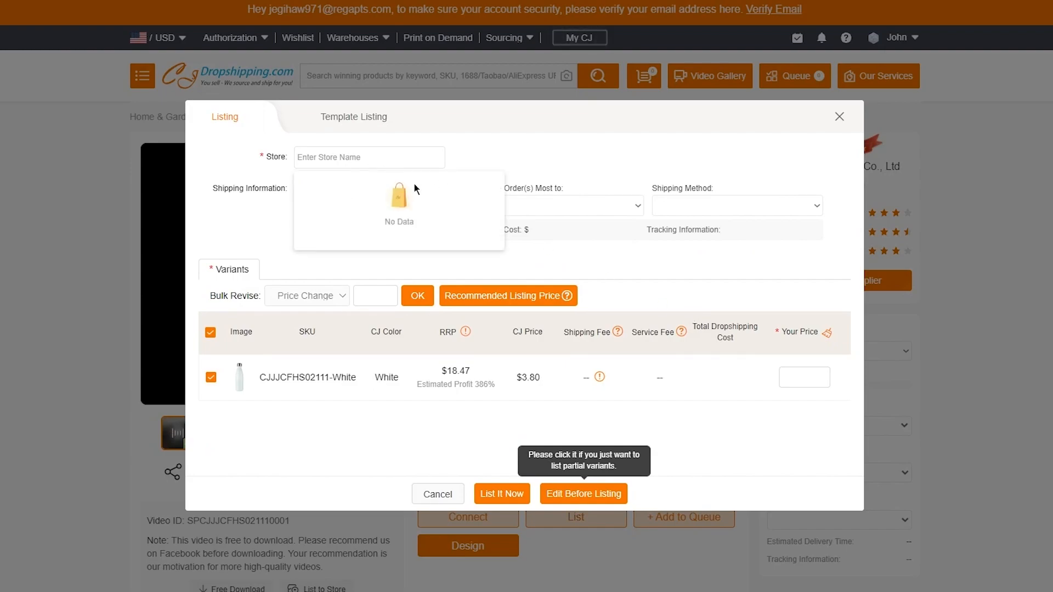
left_click(603, 170)
left_click(403, 155)
left_click(578, 155)
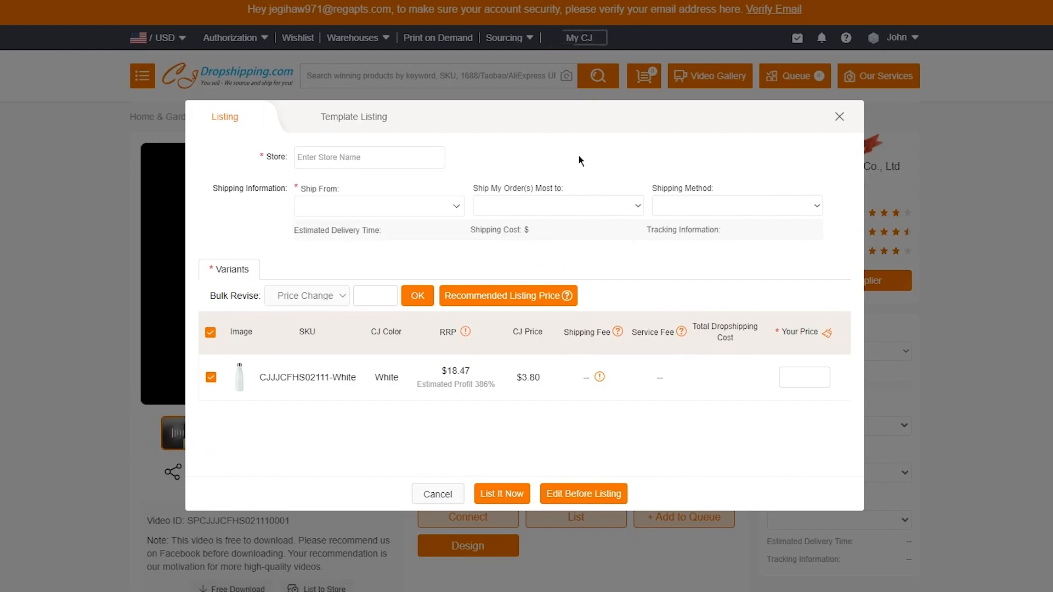
left_click(837, 118)
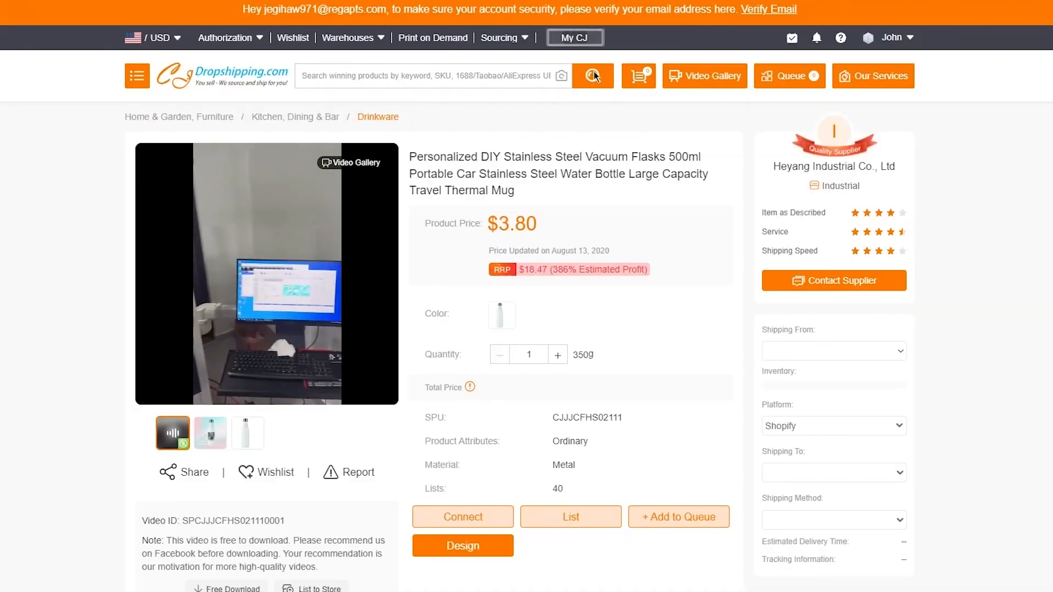
Step: Go to the My CJ dashboard, dismiss the email verification dialog and open the Shopify page under Store Authorization
left_click(569, 42)
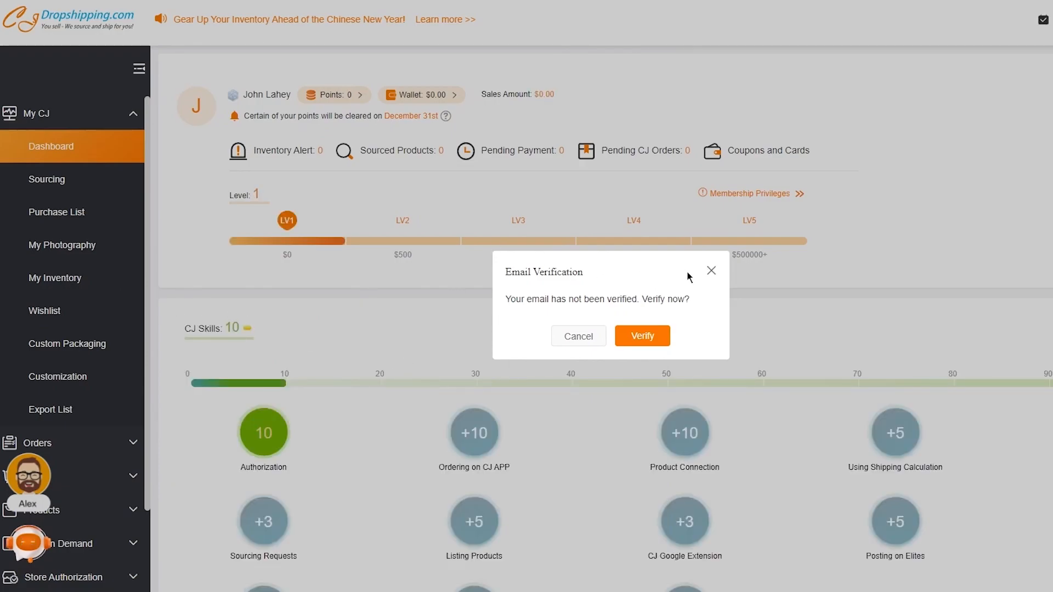
left_click(711, 271)
scroll(123, 383, "down", 3)
right_click(92, 440)
left_click(75, 457)
scroll(76, 460, "down", 5)
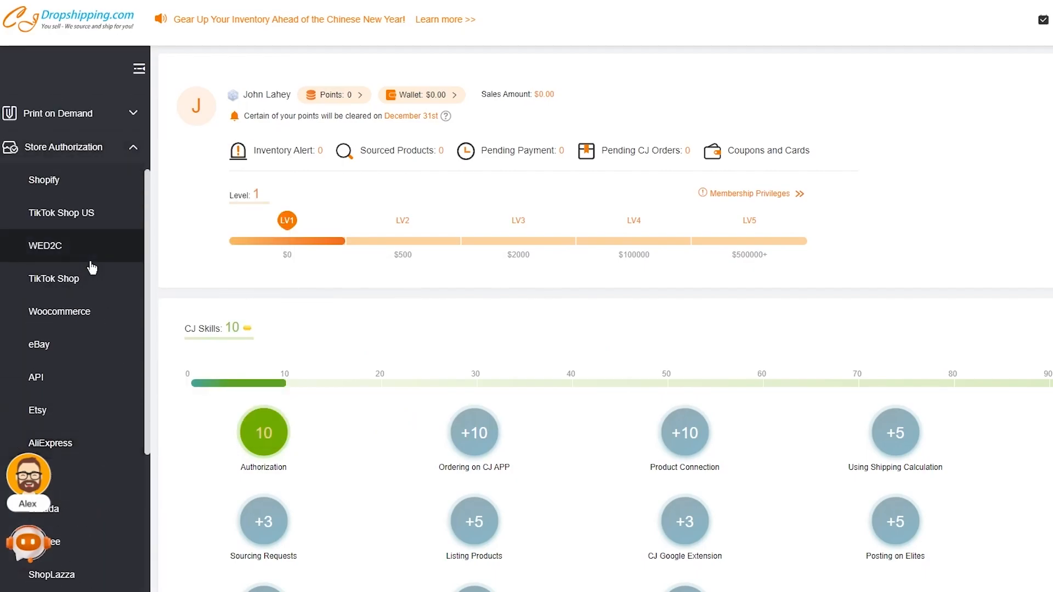
left_click(64, 196)
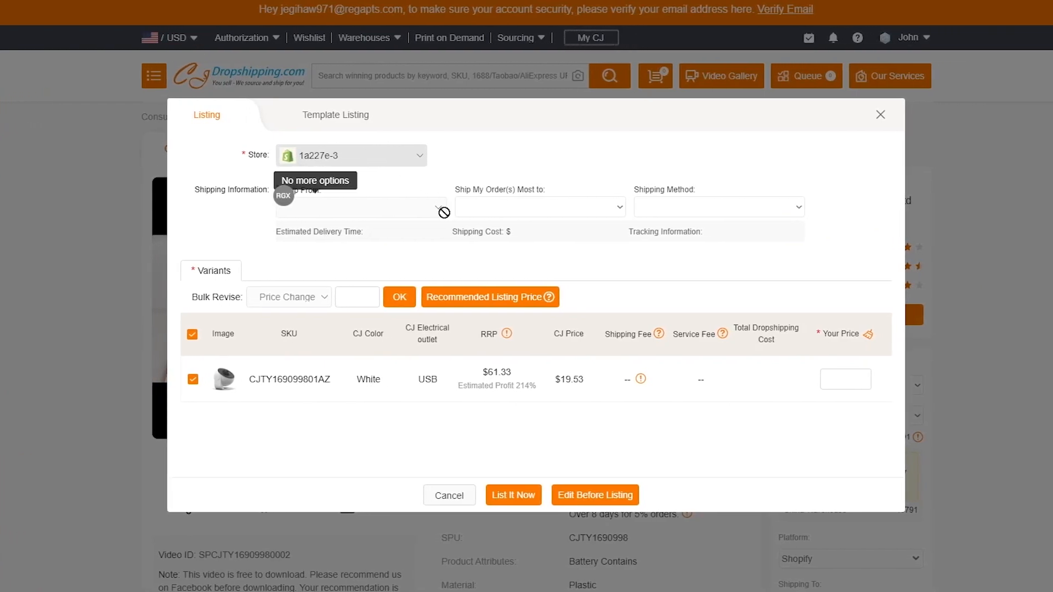
Step: Try listing the galaxy projector in store 1a227e-3, cancel, and reopen its listing form to apply the recommended price of 61.33
left_click(529, 504)
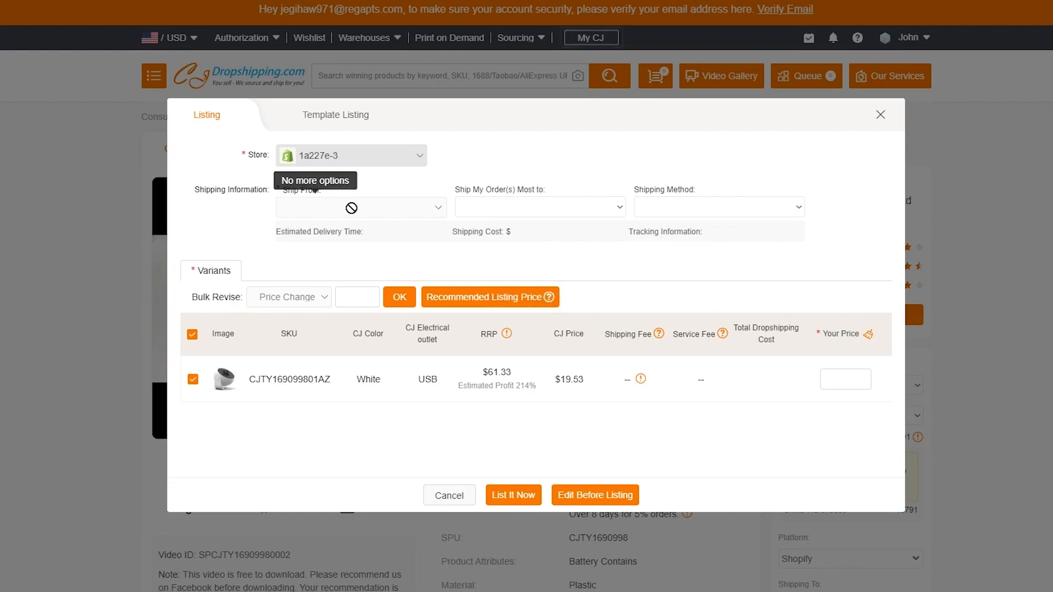
left_click(461, 498)
scroll(594, 356, "down", 10)
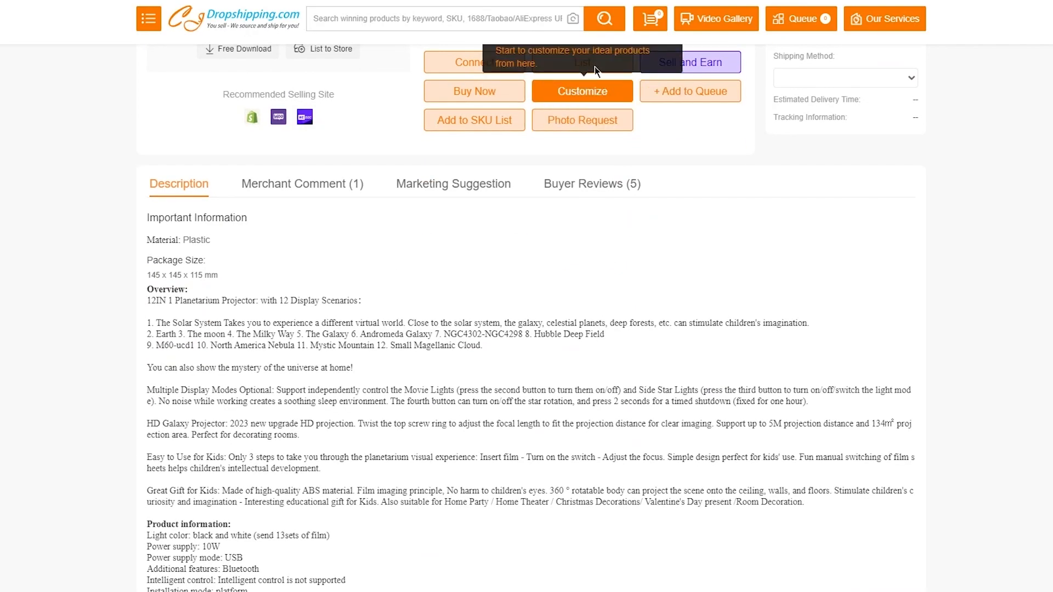
left_click(572, 62)
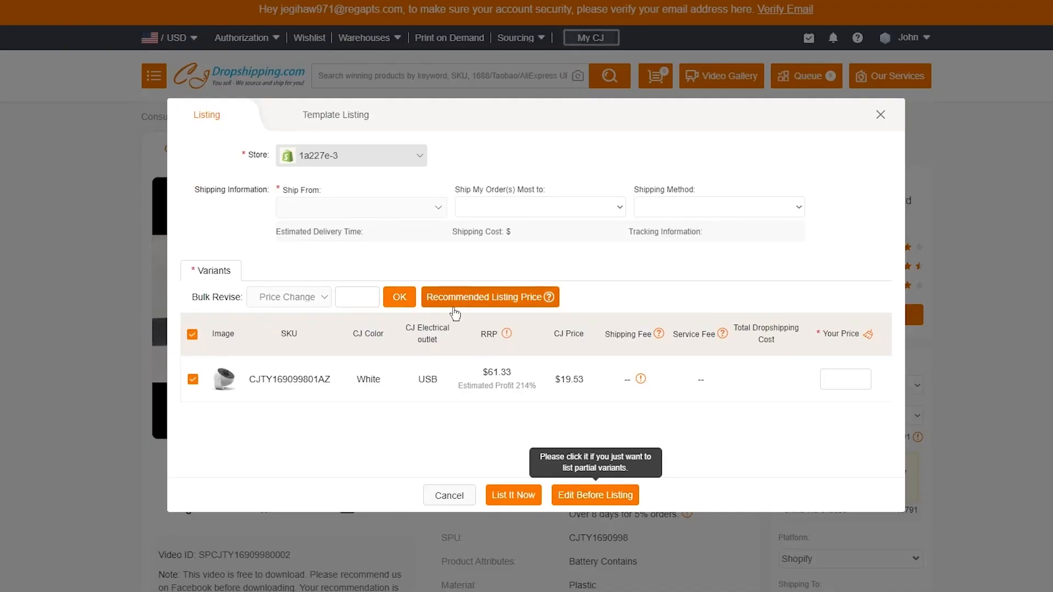
left_click(503, 299)
Step: Try to list the projector at the recommended price, check the ship-to and shipping method choices, and close the form
left_click(513, 495)
right_click(526, 497)
left_click(463, 183)
left_click(522, 208)
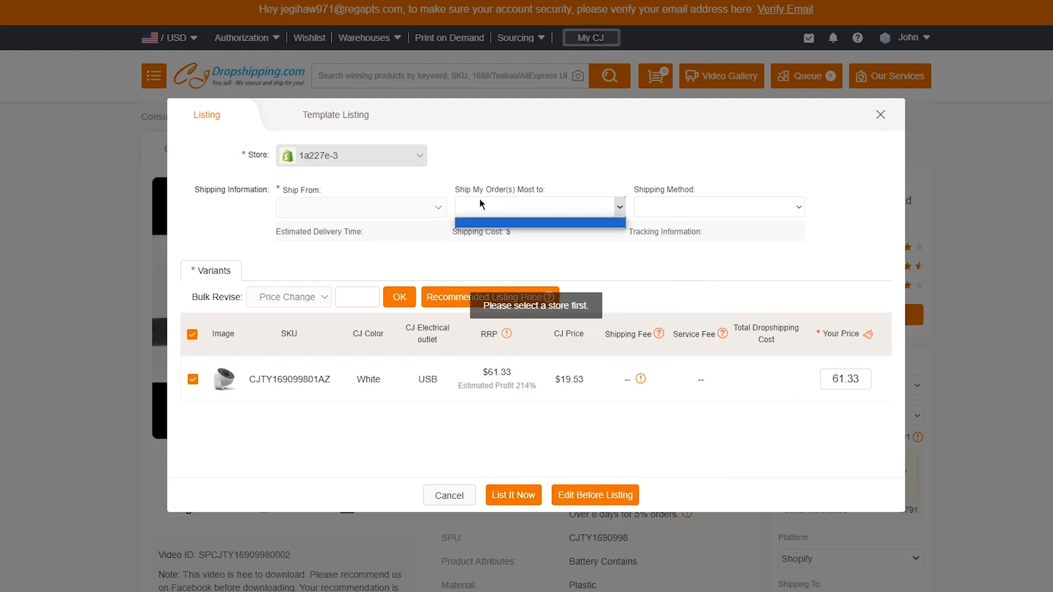
left_click(665, 204)
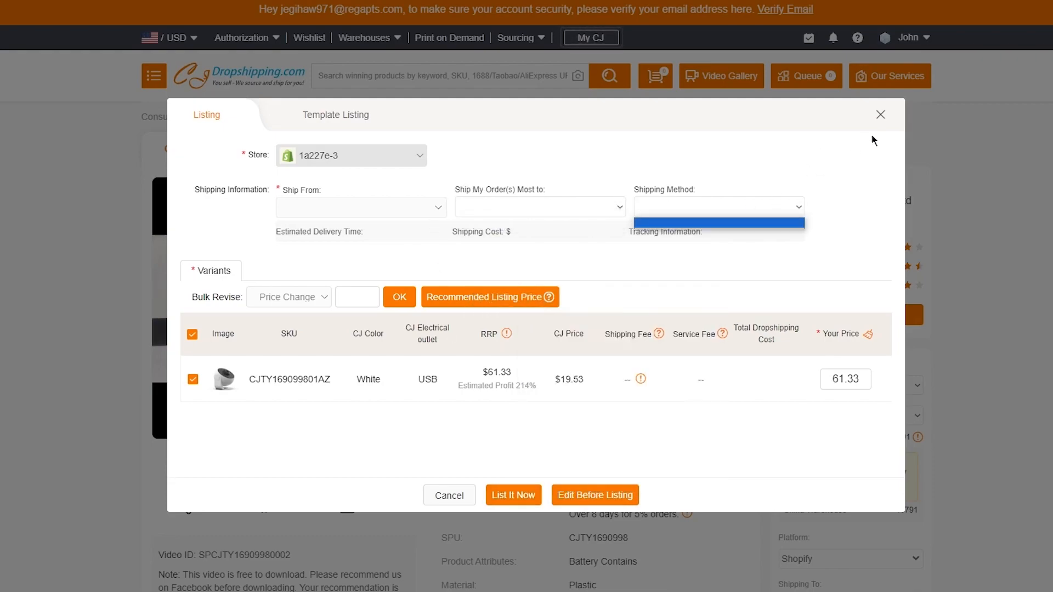
left_click(881, 115)
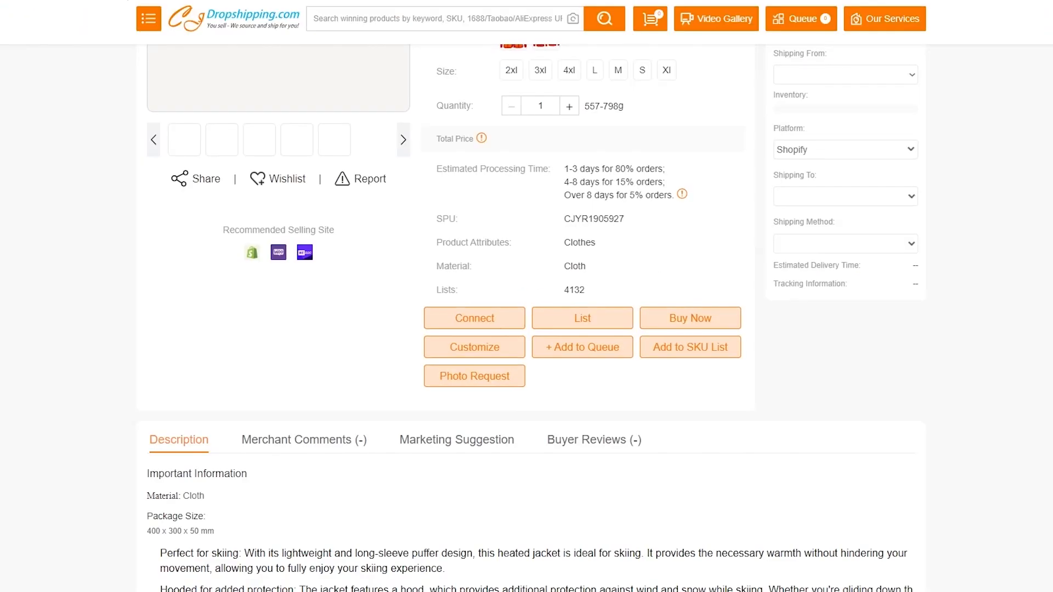
scroll(337, 39, "up", 6)
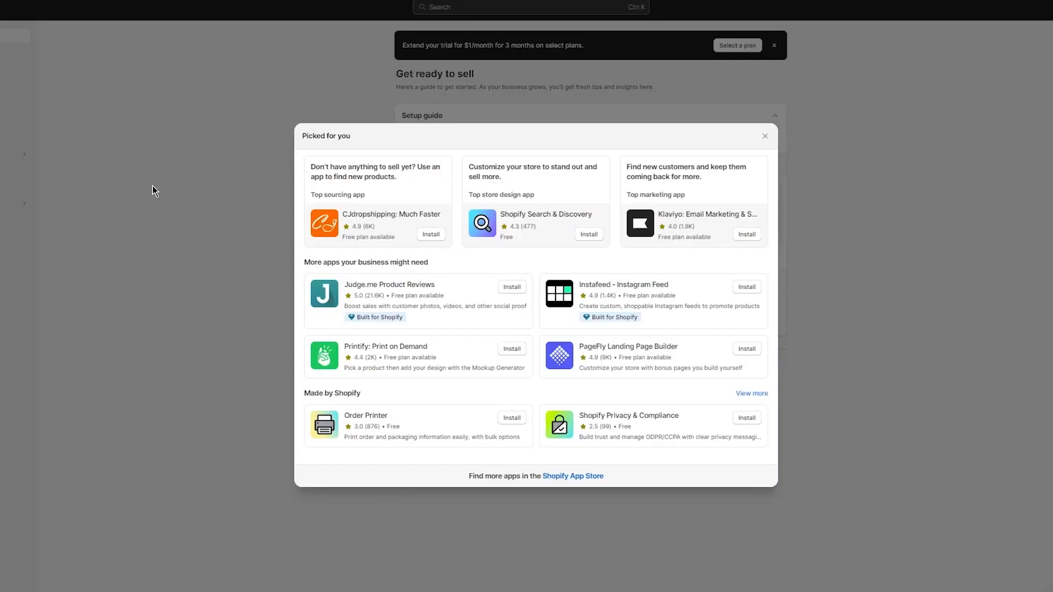
left_click(156, 185)
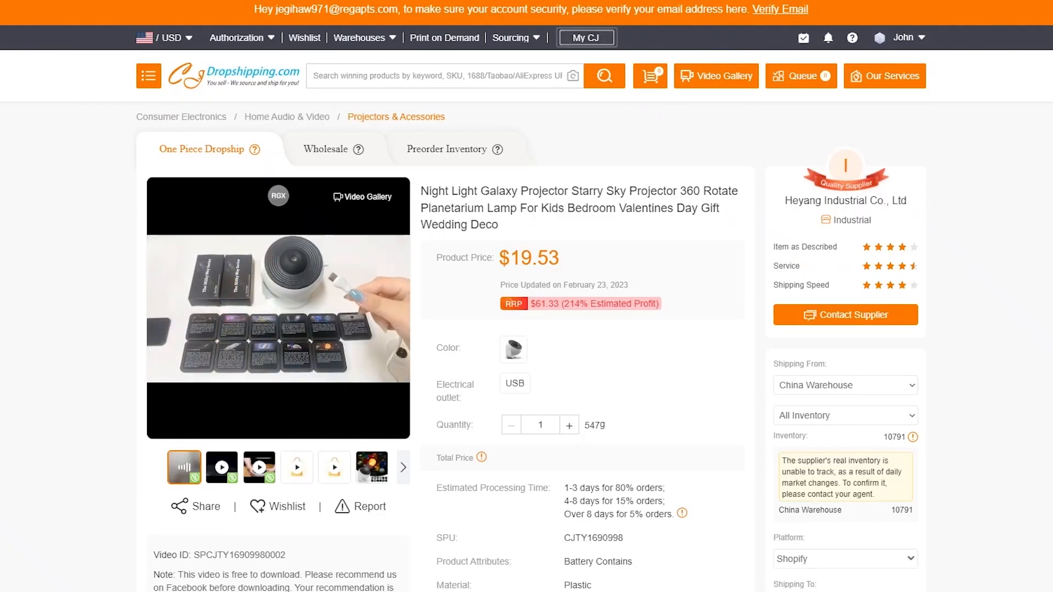
Step: Open the listing form of the Men Heated Puffer Jacket and try to choose a store, ship-from location and ship-to destination
mouse_move(308, 209)
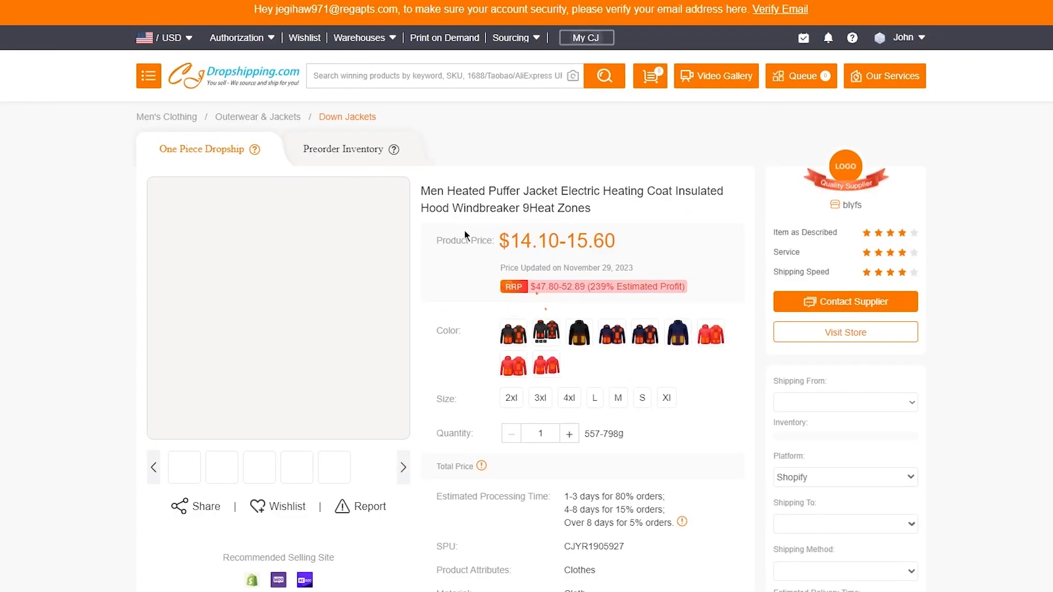
scroll(465, 234, "down", 5)
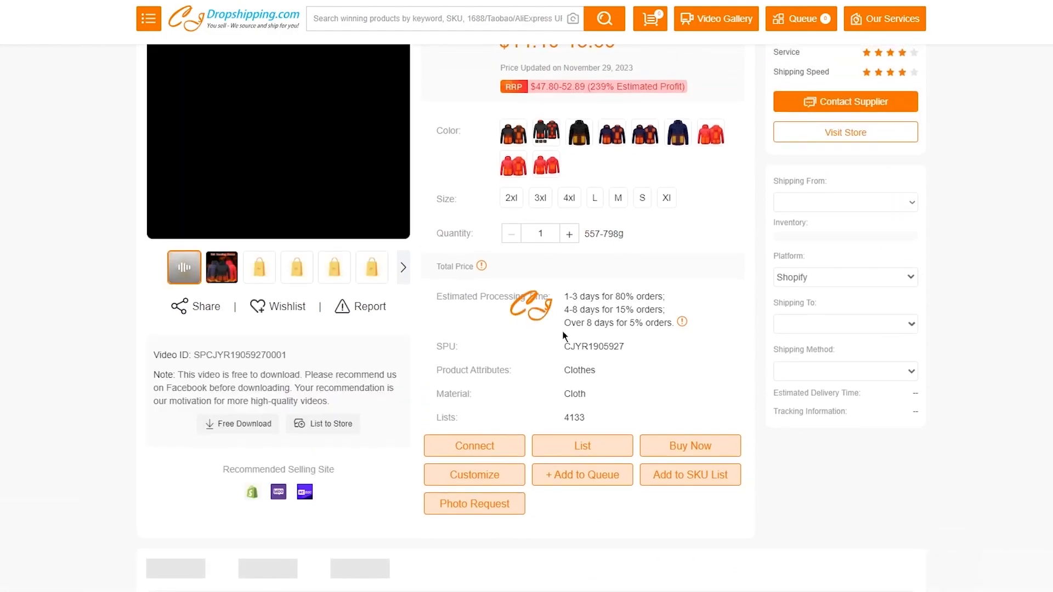
left_click(573, 451)
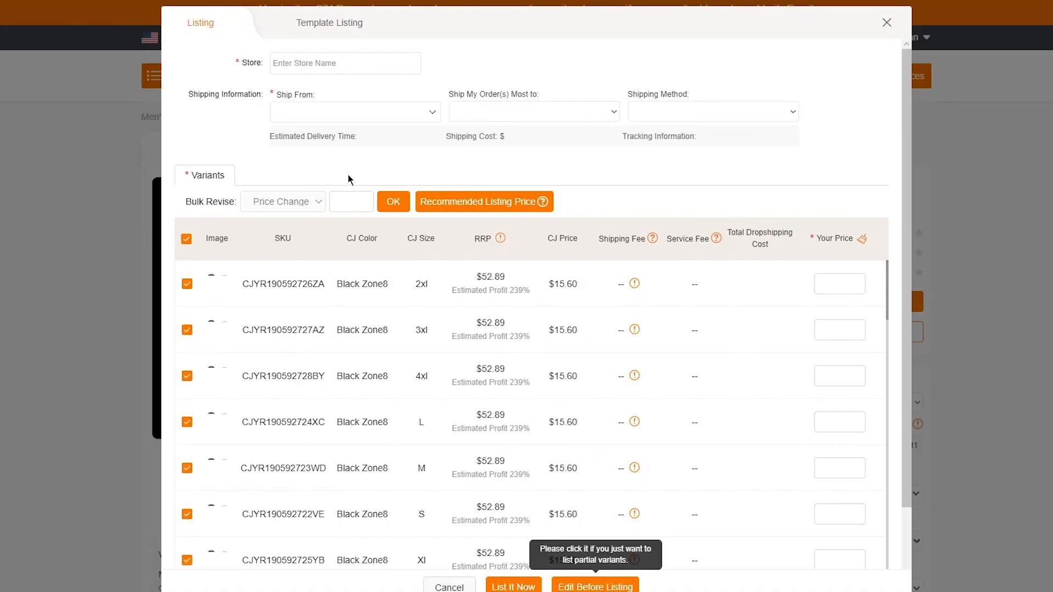
left_click(461, 56)
left_click(340, 61)
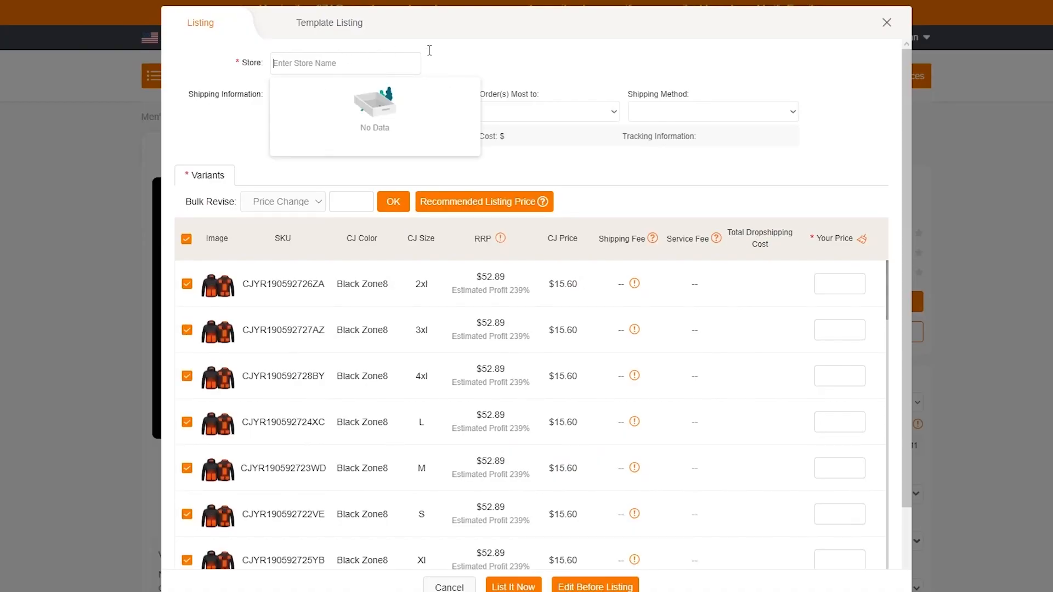
left_click(487, 63)
left_click(394, 115)
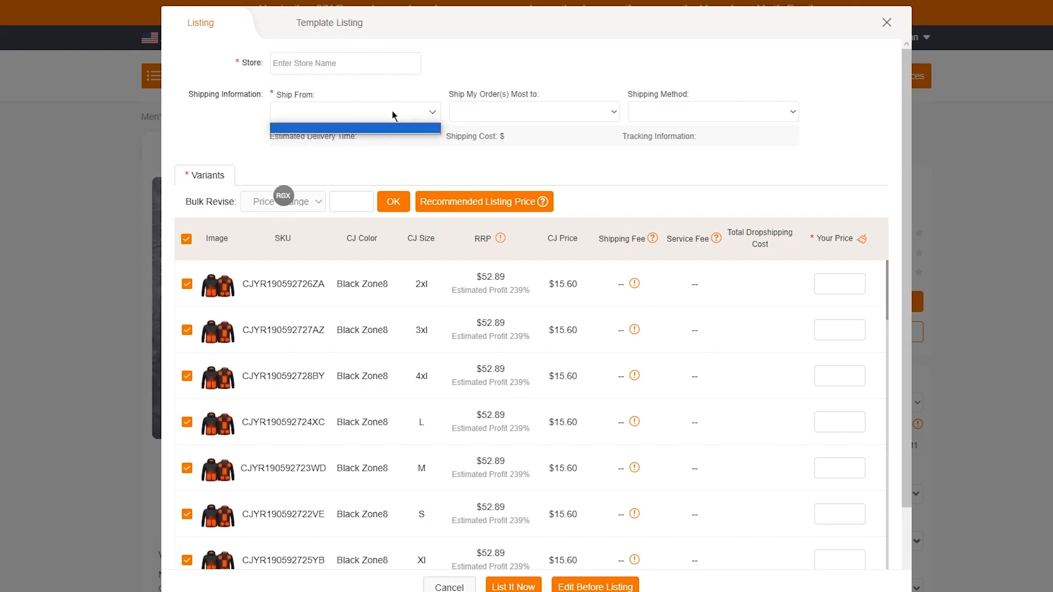
left_click(466, 116)
left_click(614, 111)
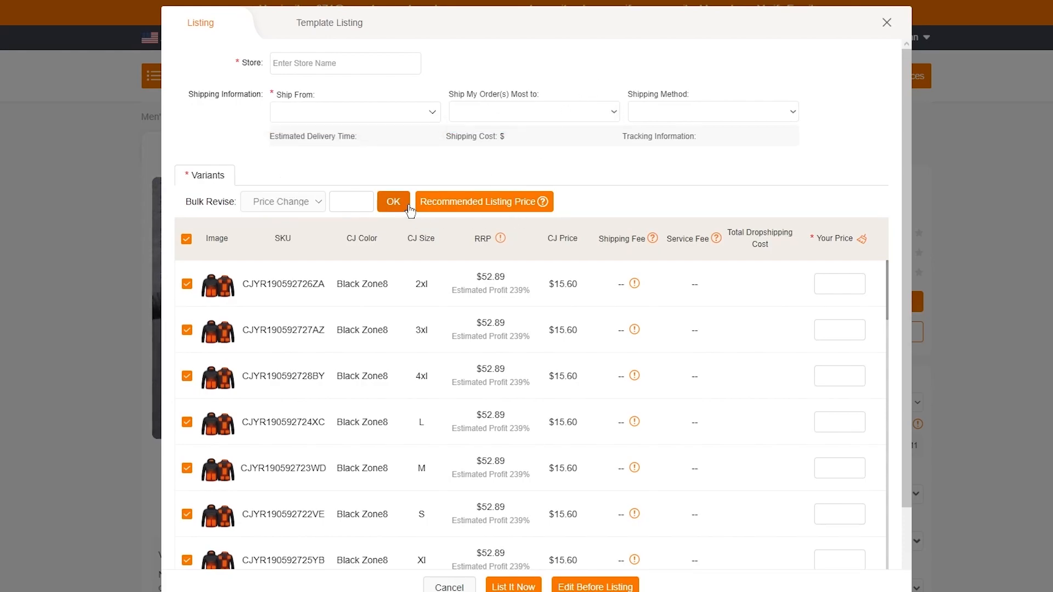
Step: Apply the recommended listing price to all jacket variants, try to list them, and close the form
left_click(484, 202)
scroll(618, 416, "down", 15)
scroll(614, 433, "up", 10)
left_click(514, 586)
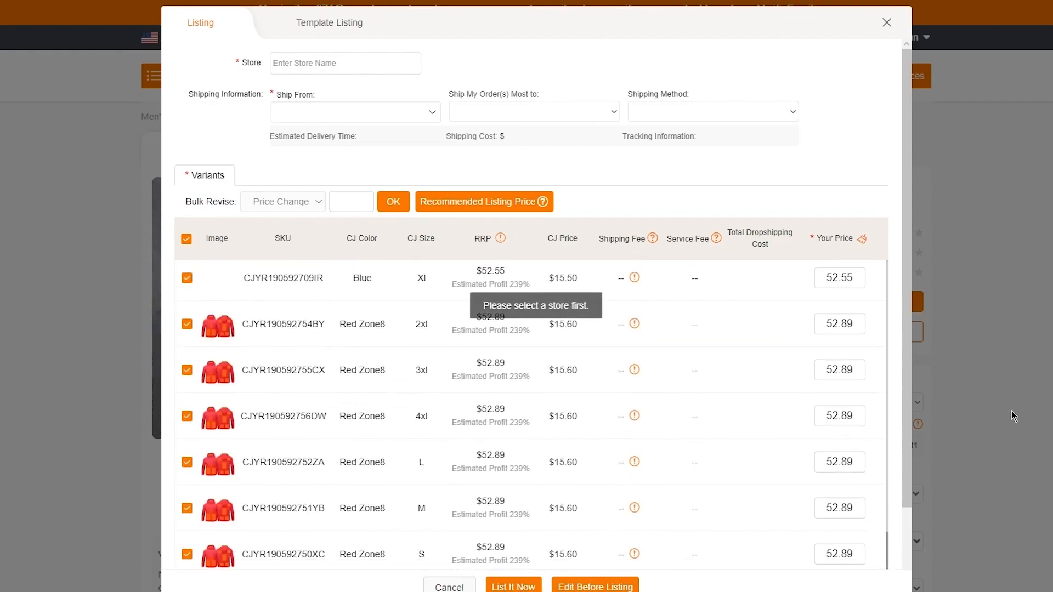
left_click(886, 22)
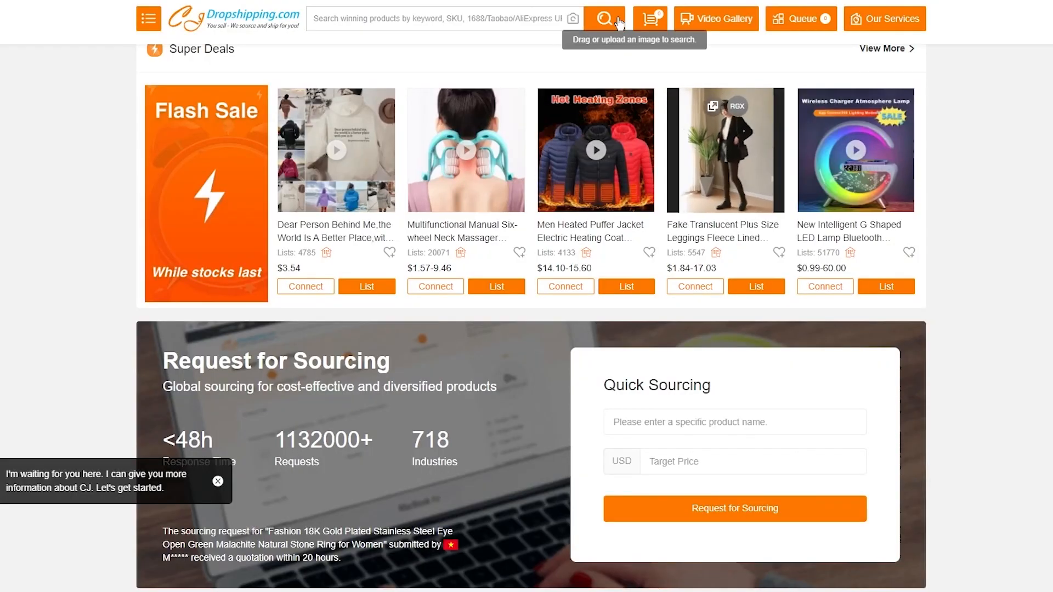
Step: Go from the CJdropshipping homepage to the My CJ dashboard
scroll(605, 21, "up", 7)
scroll(605, 22, "up", 10)
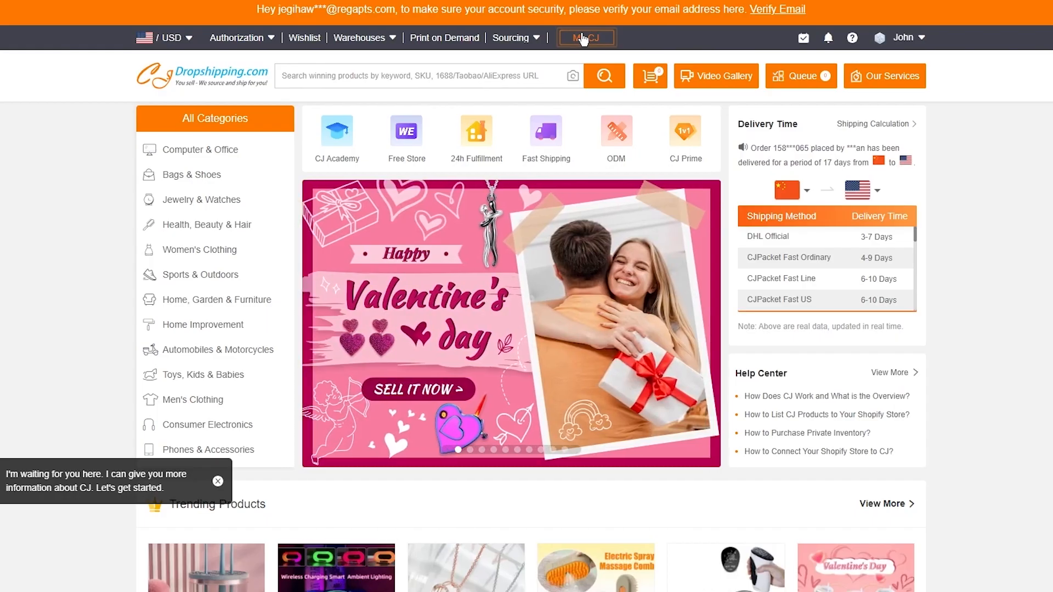
left_click(584, 38)
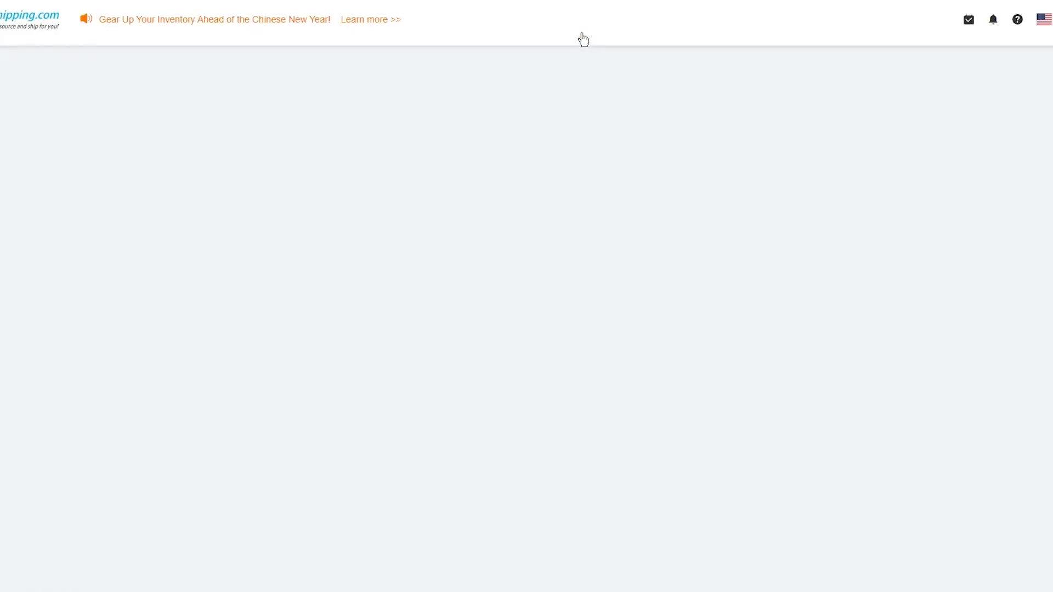